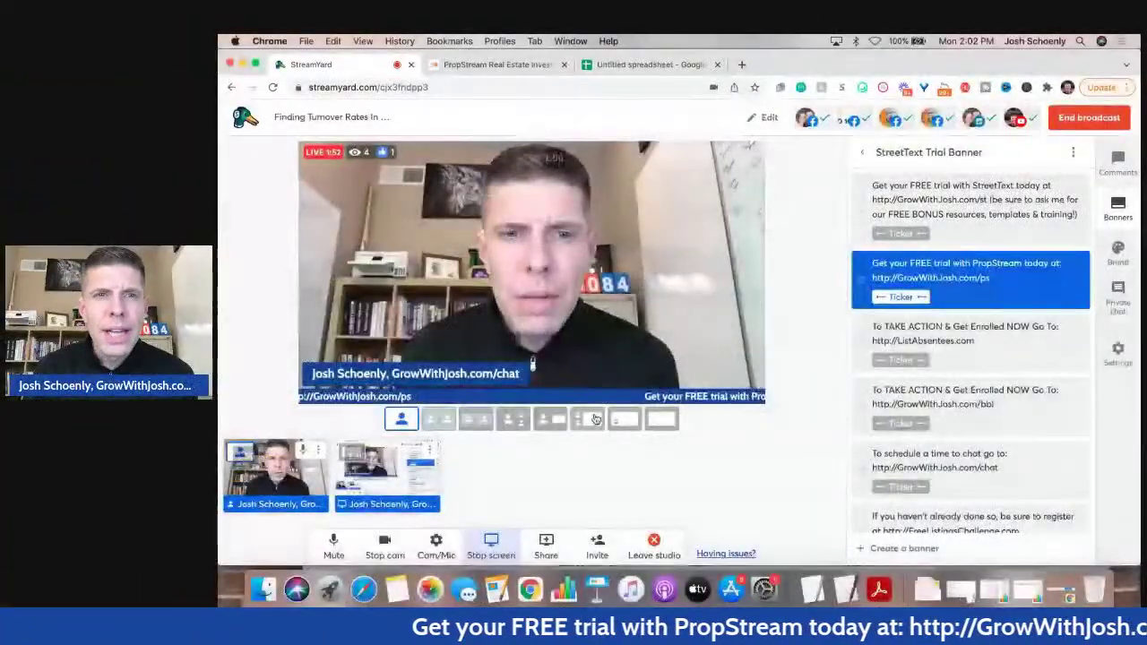
Log in to PropStream and dismiss the Software Updates notice
left_click(588, 419)
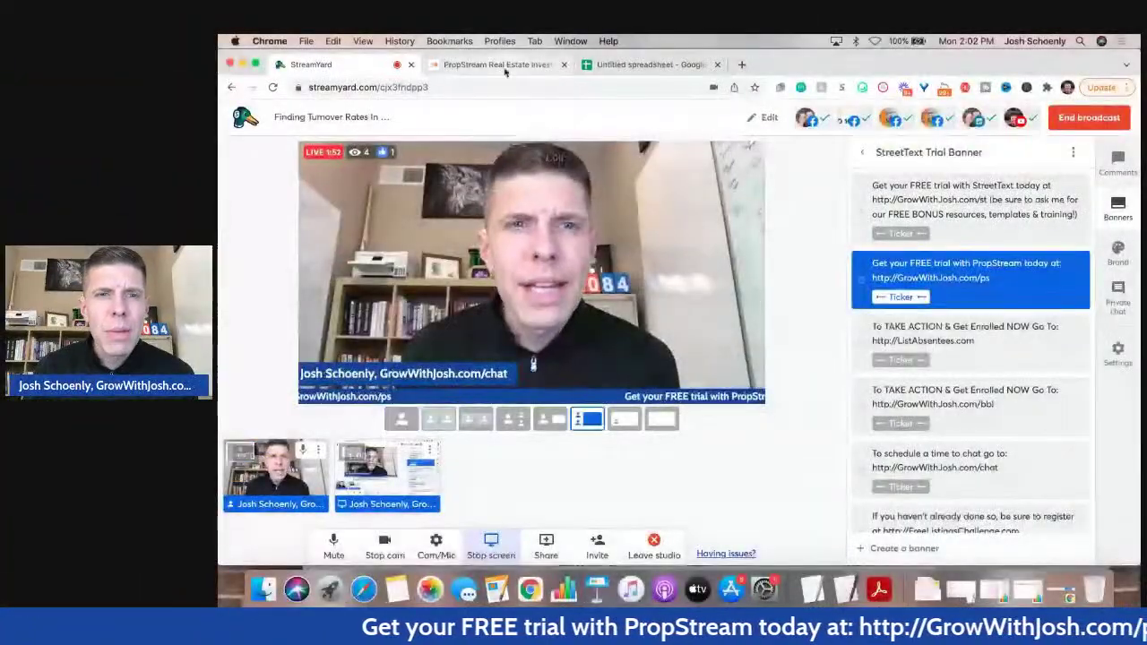
left_click(497, 64)
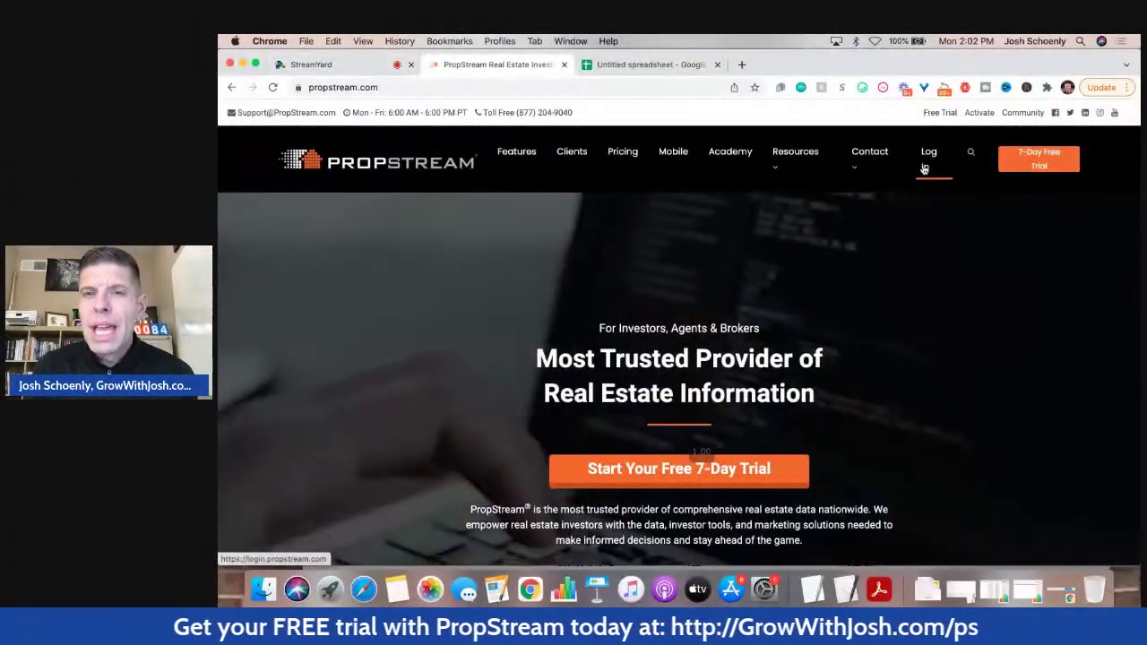
left_click(926, 165)
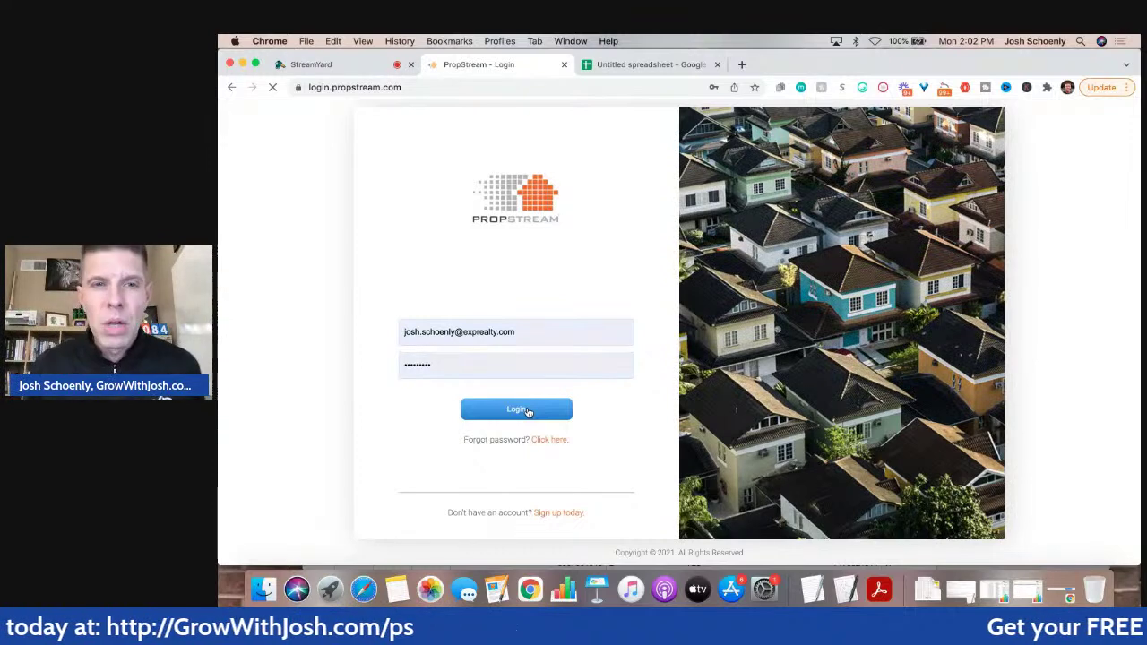
left_click(528, 411)
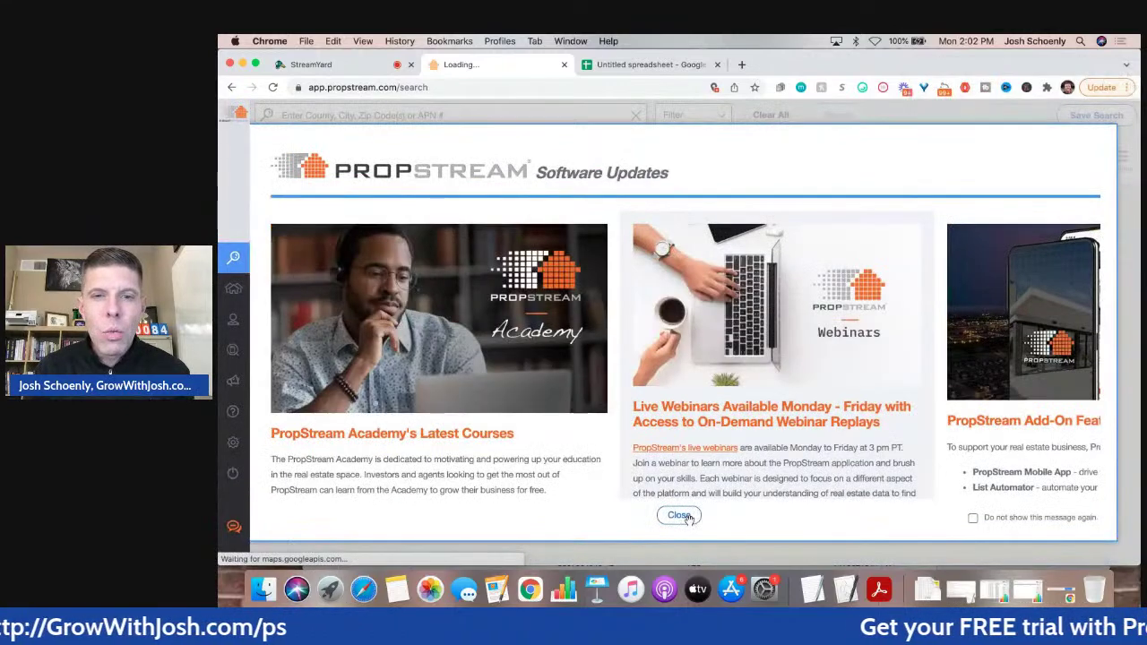
left_click(678, 515)
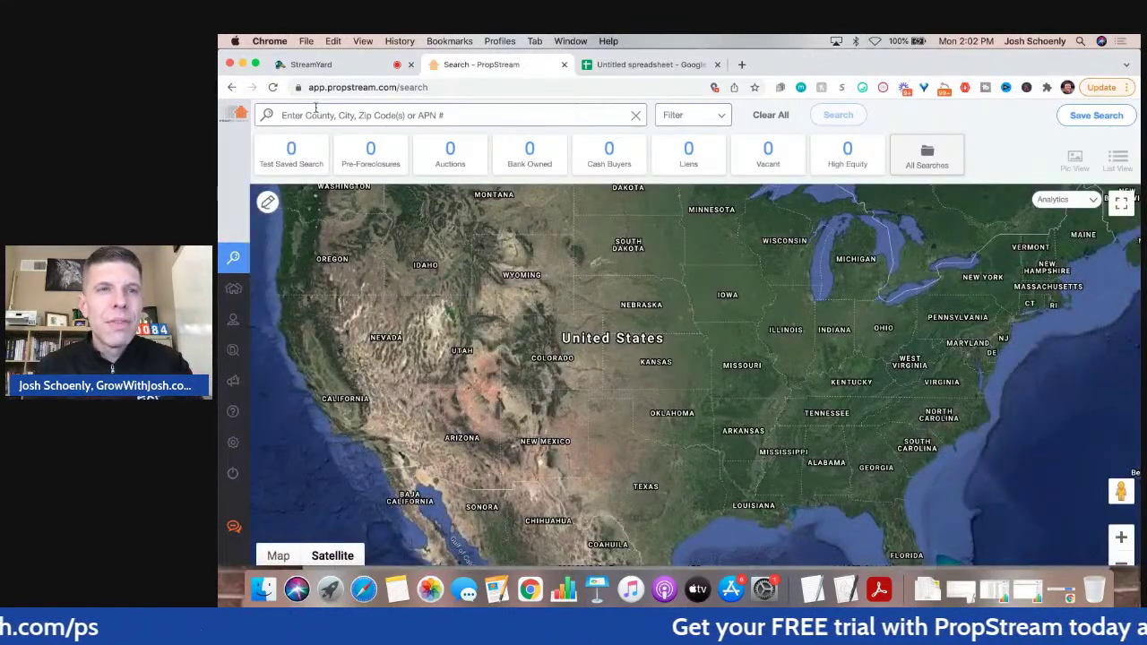
Search PropStream for zip code 17011, PA
left_click(316, 109)
type("1")
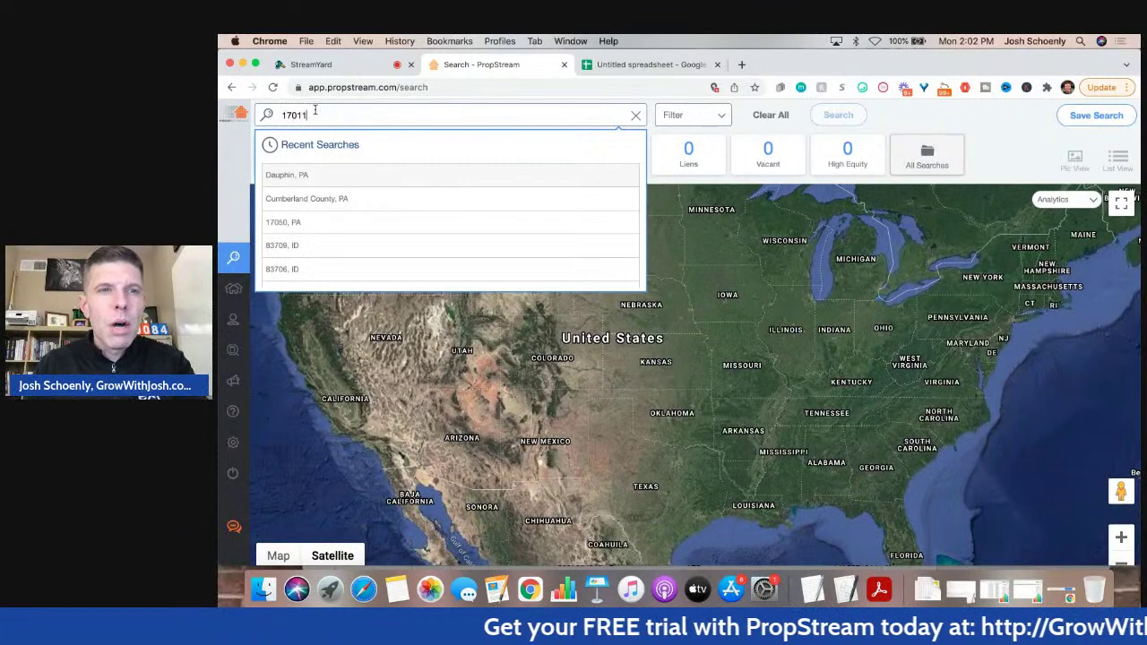
type("7011")
left_click(307, 148)
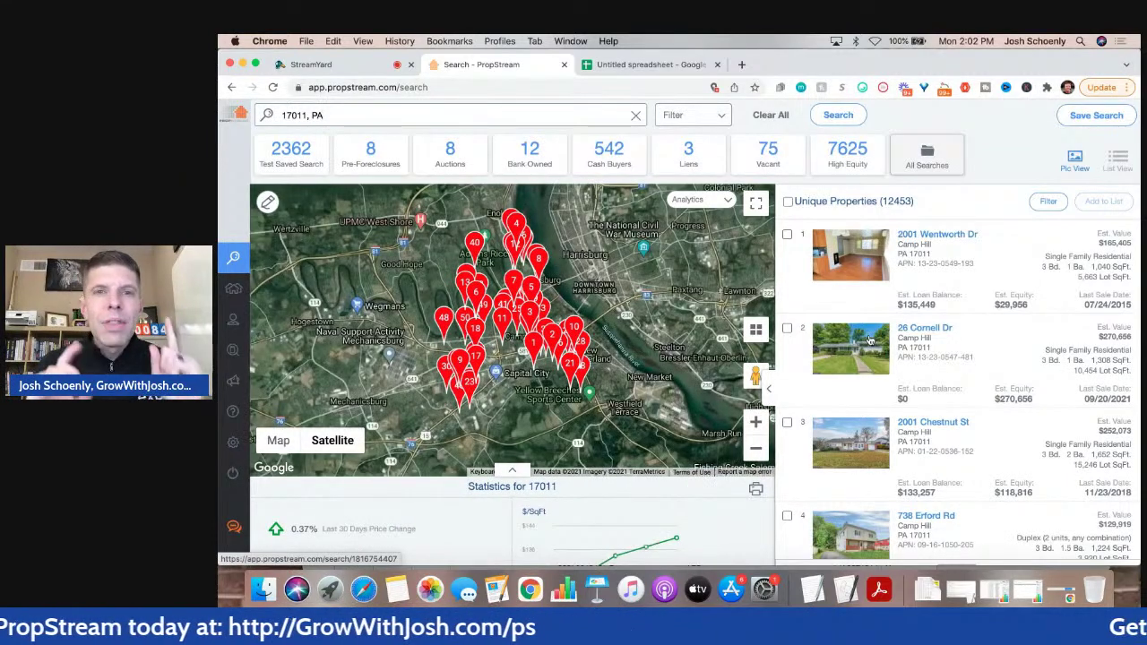
Filter the 17011 search to Single Family property type only
left_click(708, 123)
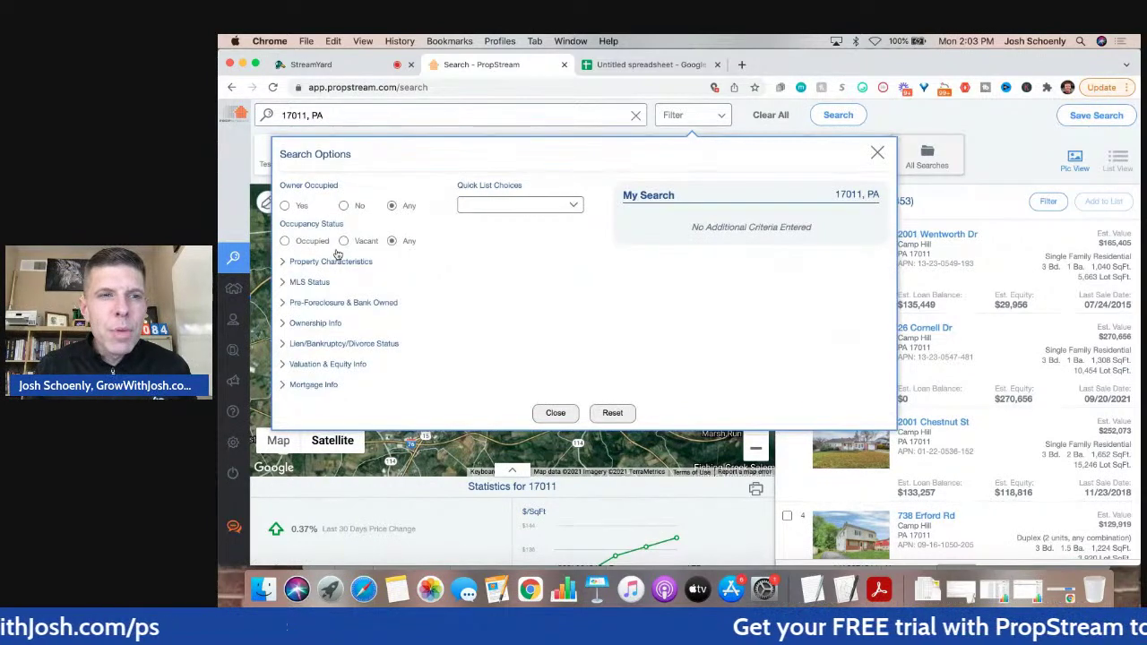
left_click(283, 264)
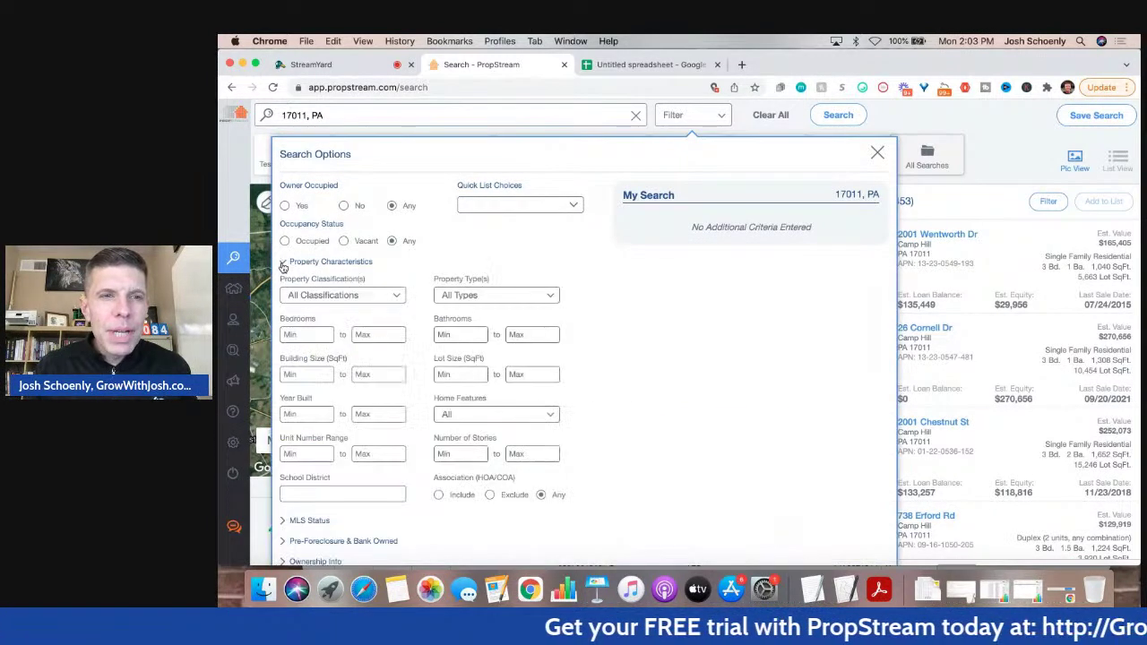
left_click(521, 298)
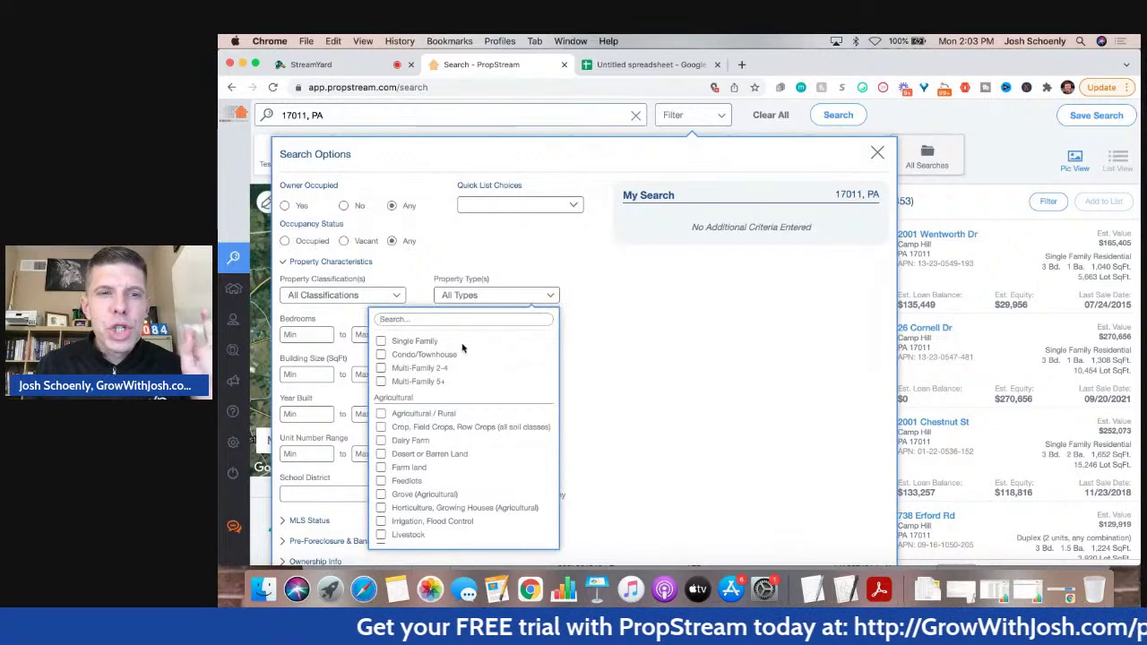
left_click(427, 343)
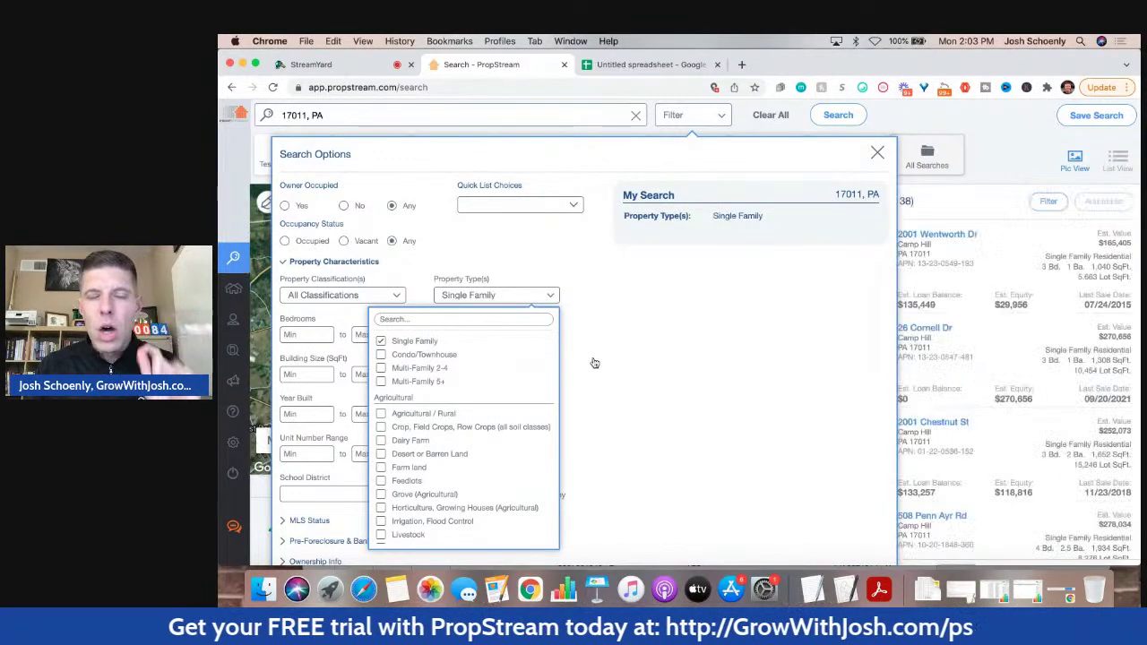
left_click(877, 155)
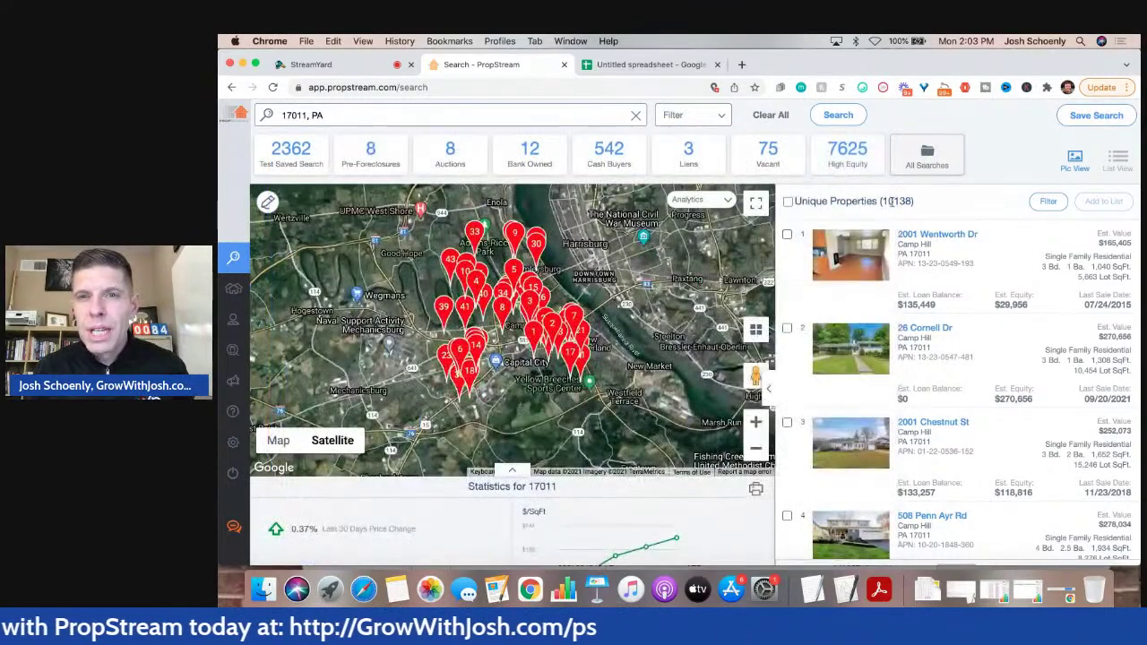
Copy the 10138 count into the sheet, entering 17011 in A5 and 10138 in B5
left_click_drag(916, 204, 877, 203)
left_click(650, 64)
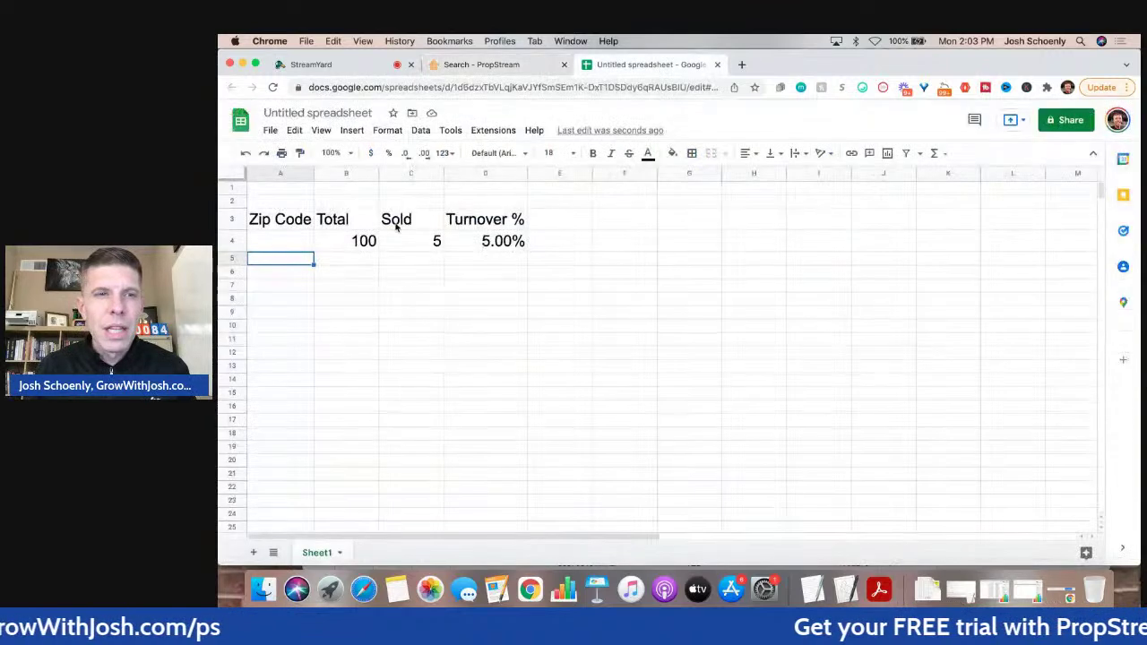
type("17011")
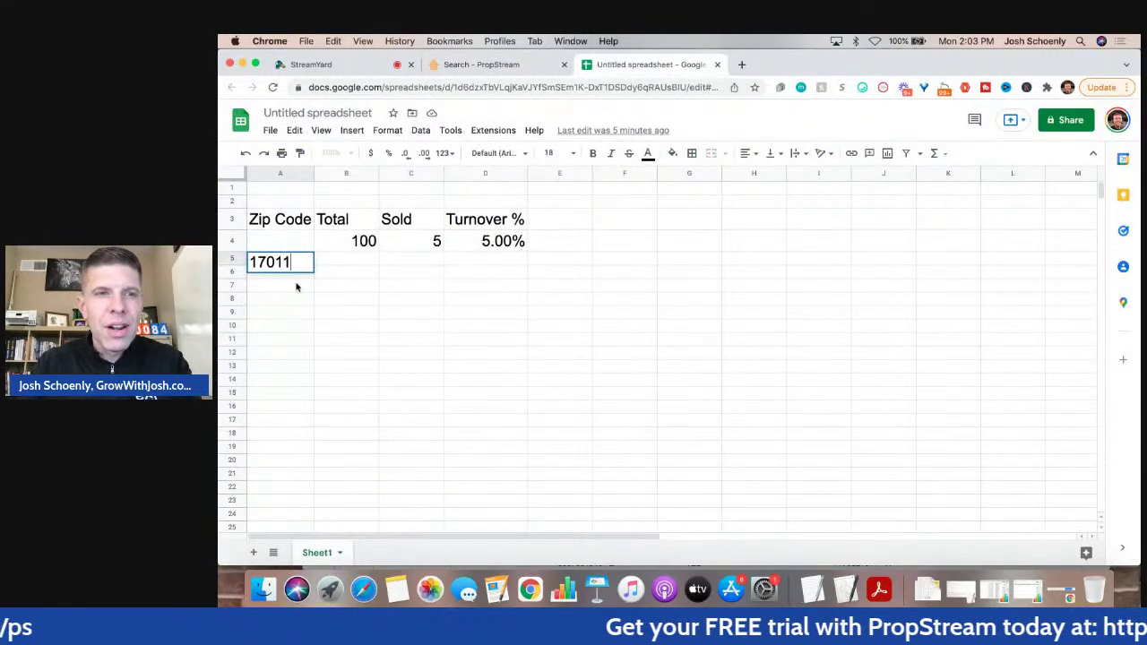
key("Tab")
type("10138")
key("Return")
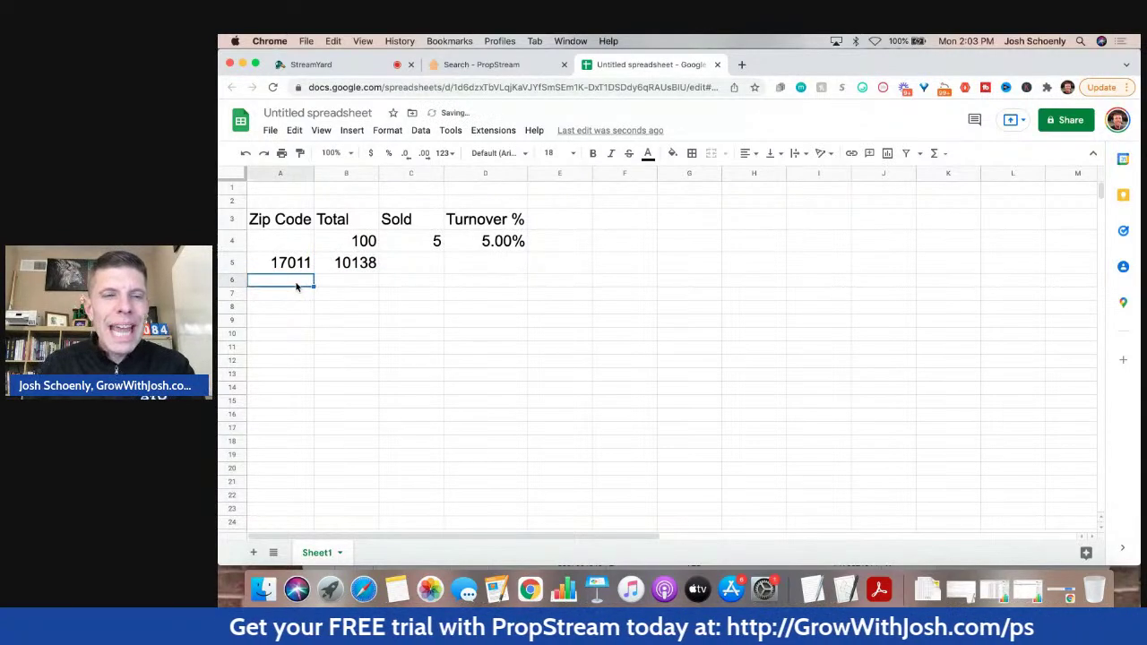
left_click(409, 266)
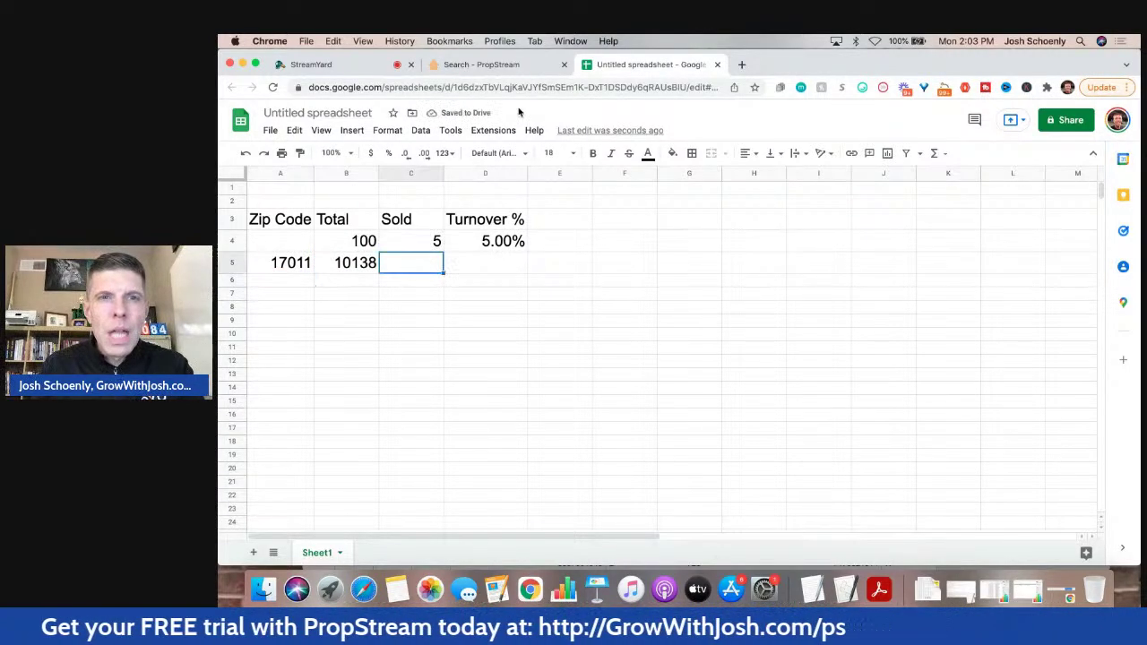
left_click(490, 65)
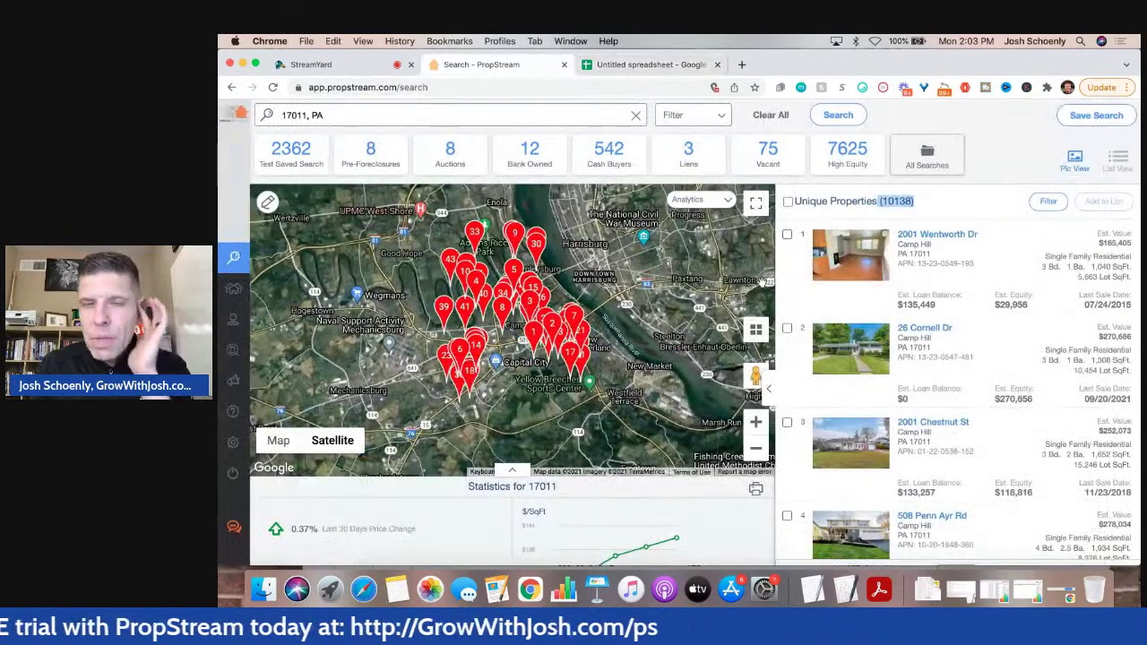
Limit the 17011 search to a maximum of 1 year of ownership, showing 495 properties
left_click(681, 115)
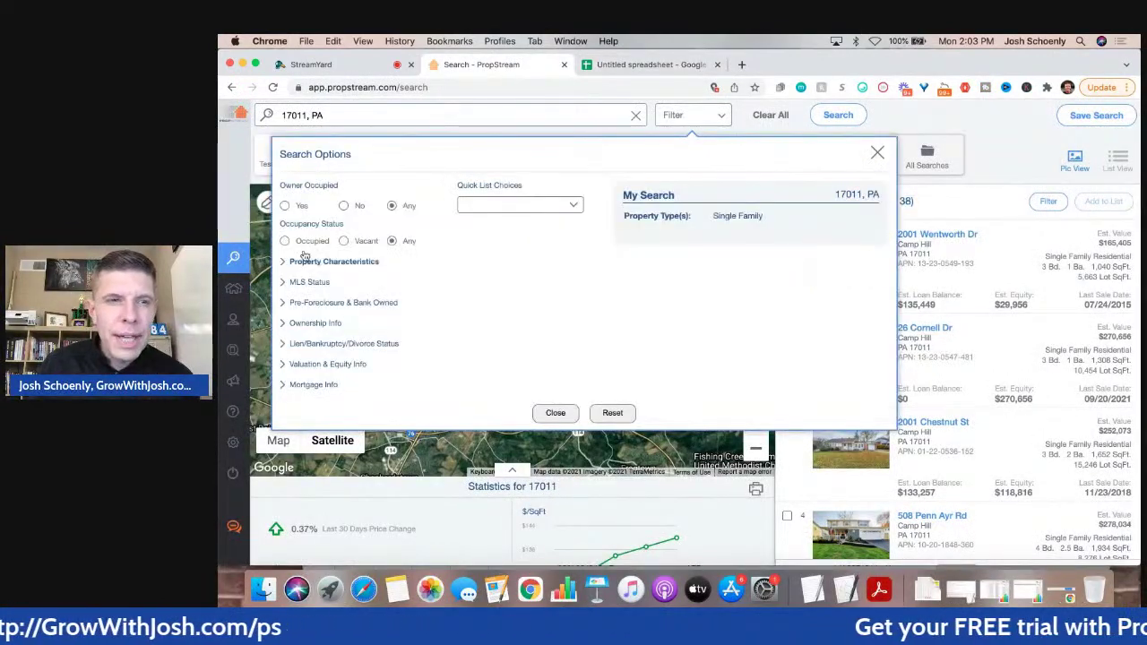
left_click(283, 322)
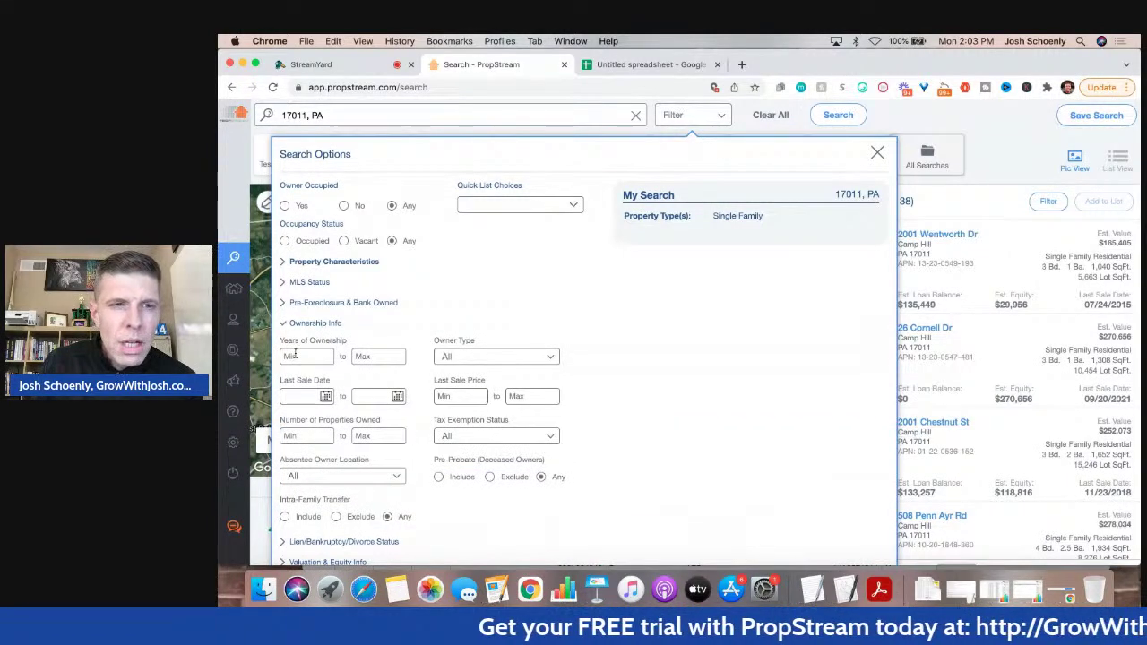
left_click(369, 354)
type("1")
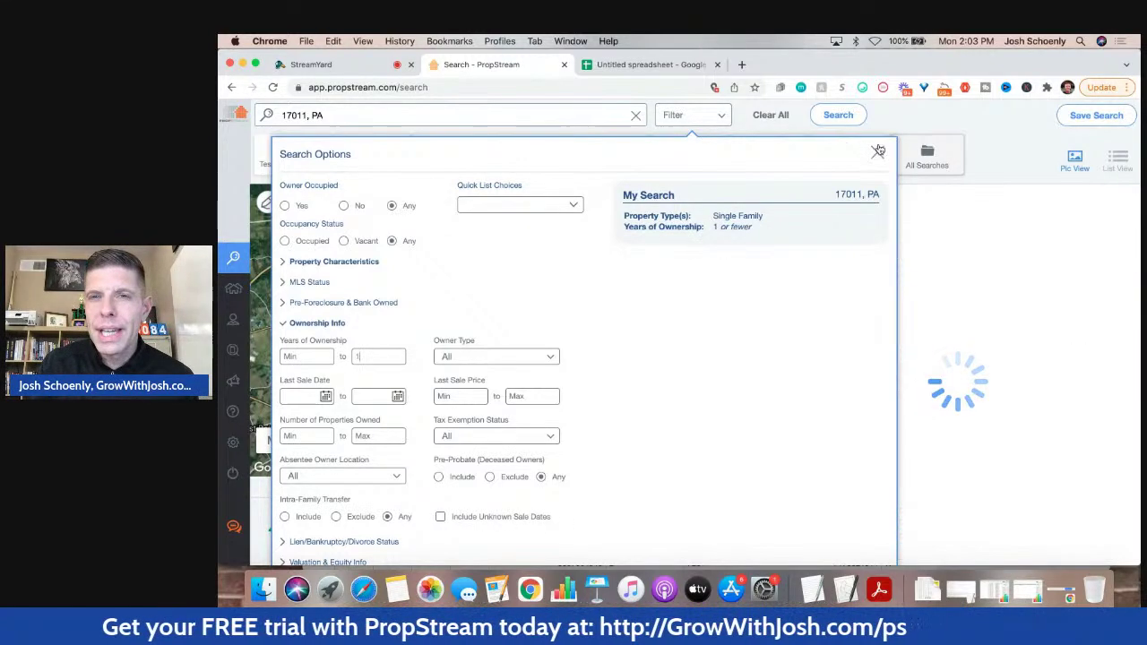
left_click(878, 150)
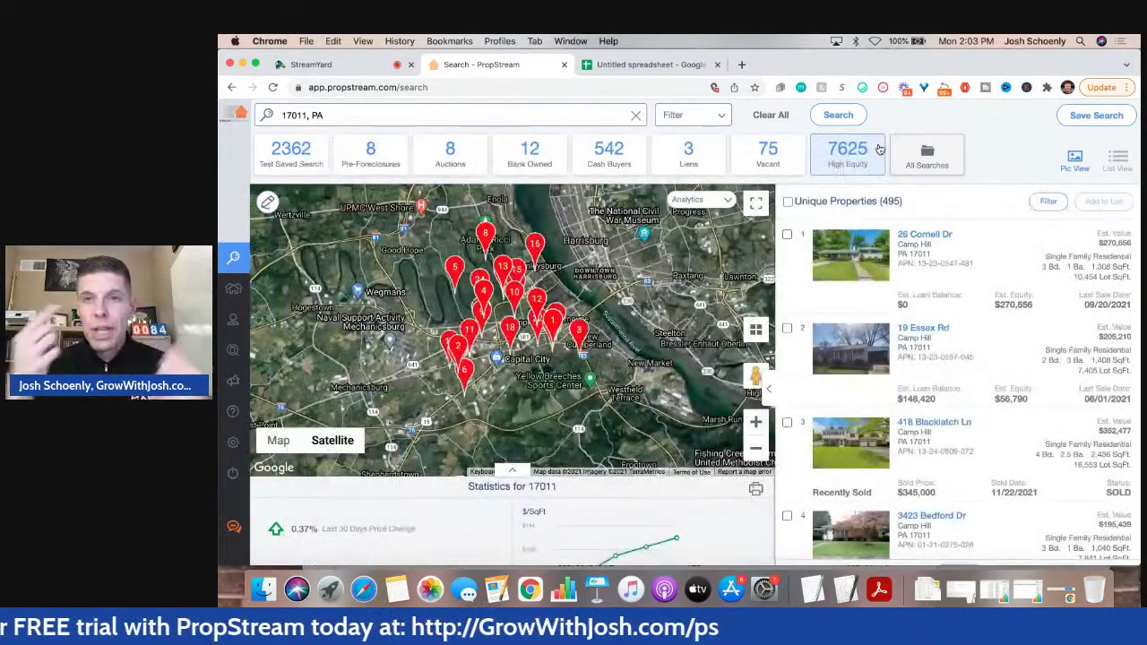
left_click(618, 62)
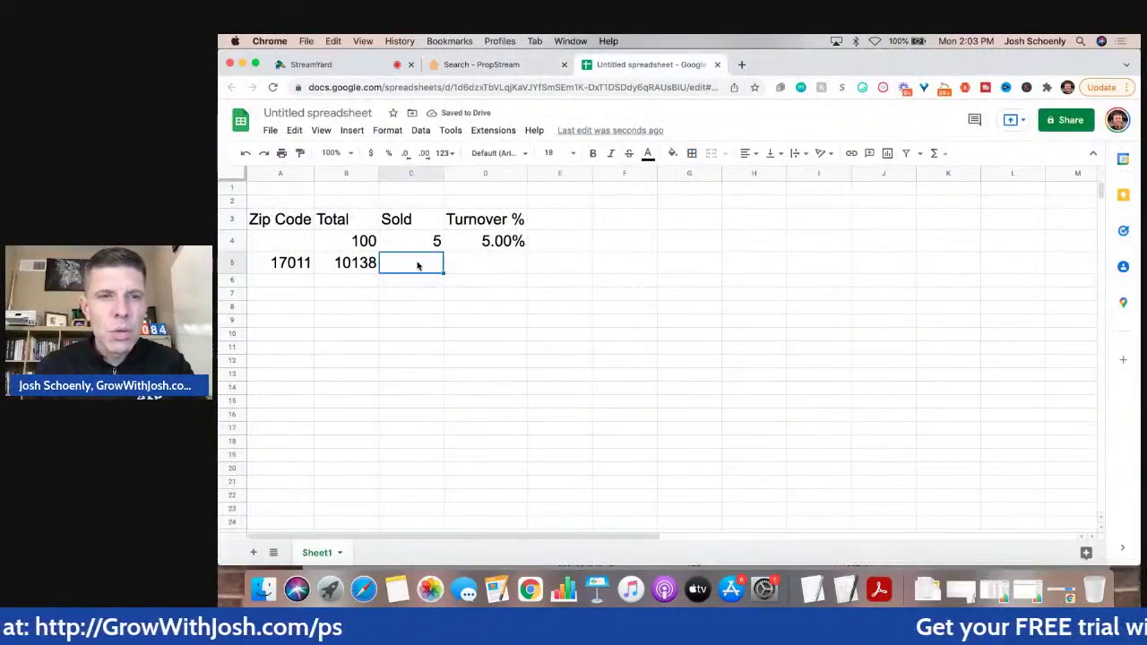
Enter 495 sold in C5 and copy the turnover formula into D5, giving 4.88%
type("495")
key("Return")
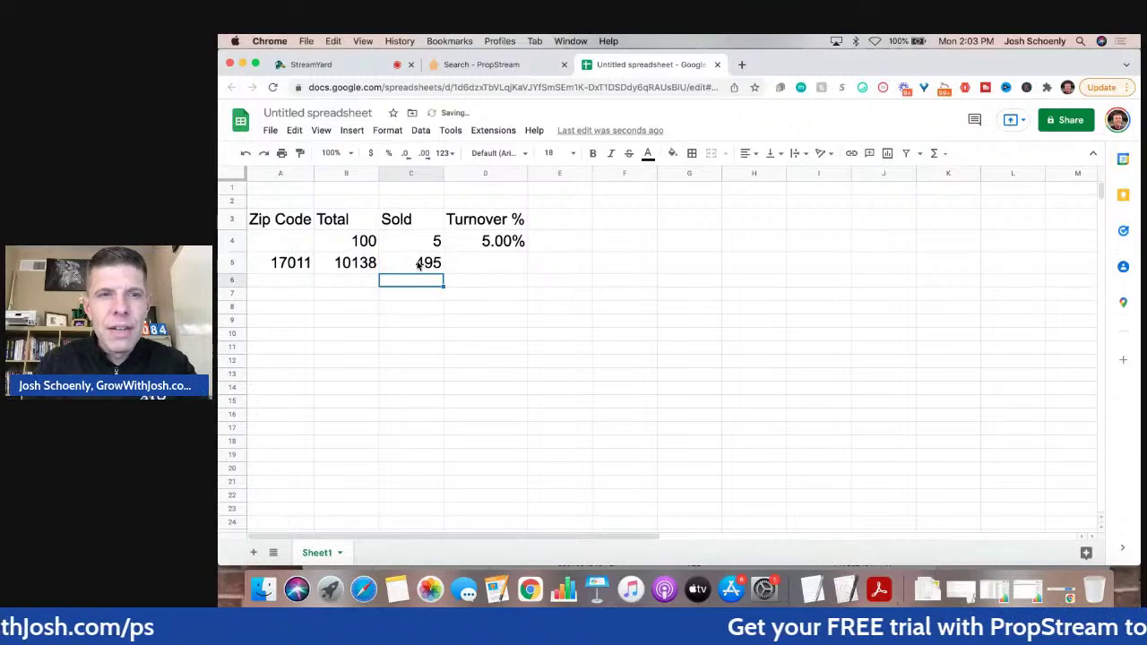
left_click(475, 266)
left_click(491, 243)
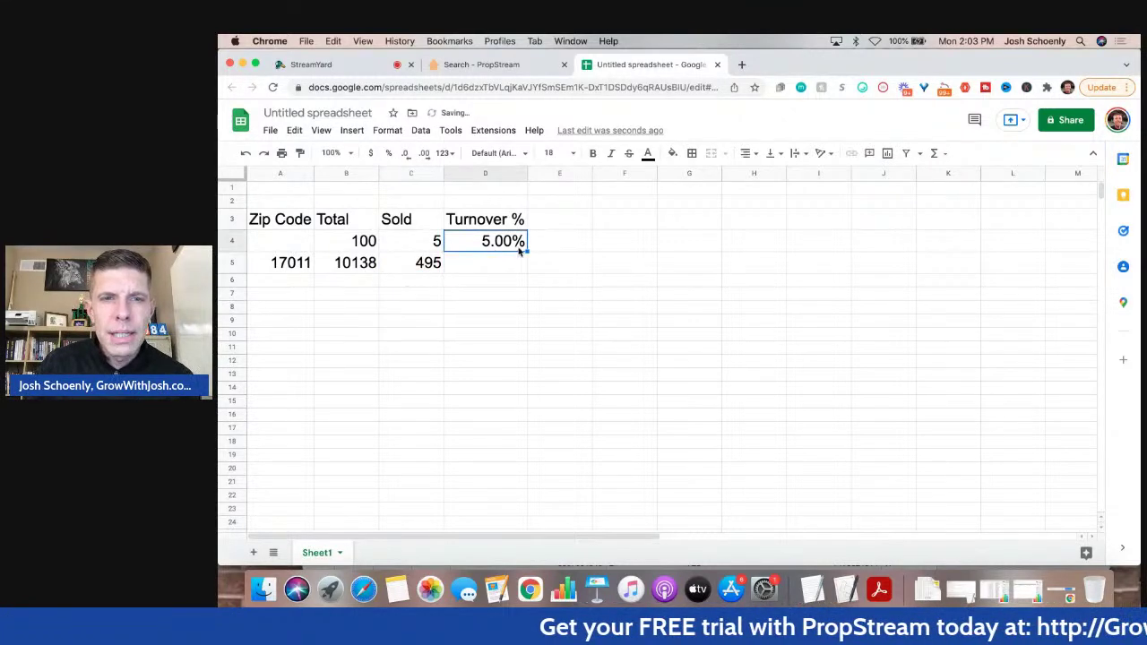
left_click_drag(526, 252, 527, 274)
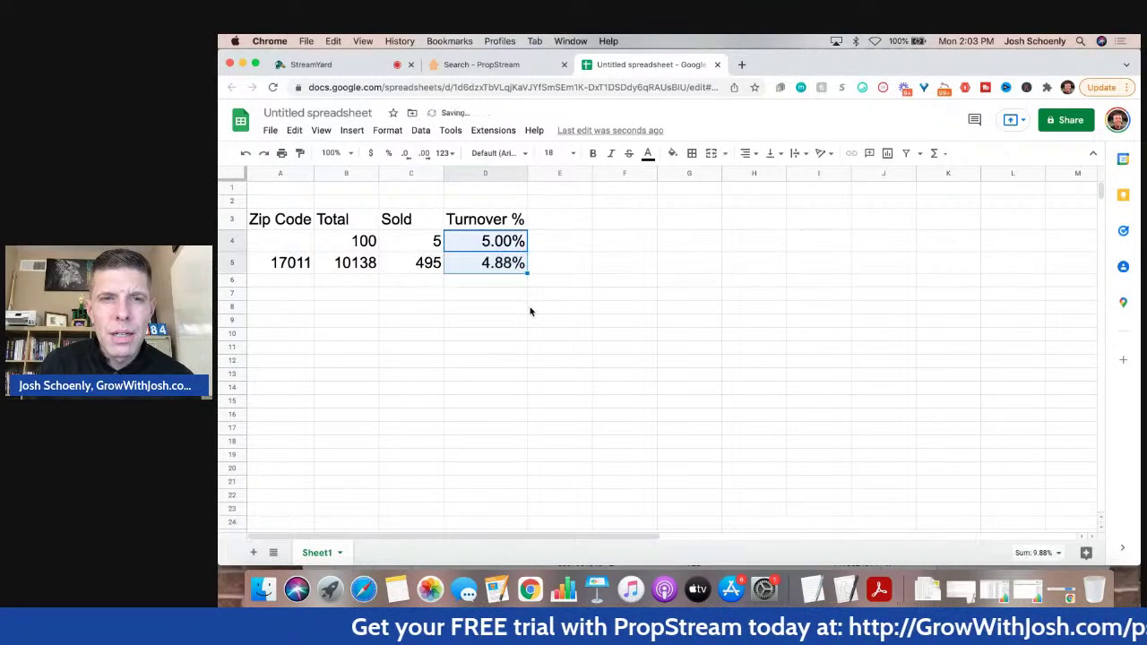
left_click(514, 301)
left_click(490, 268)
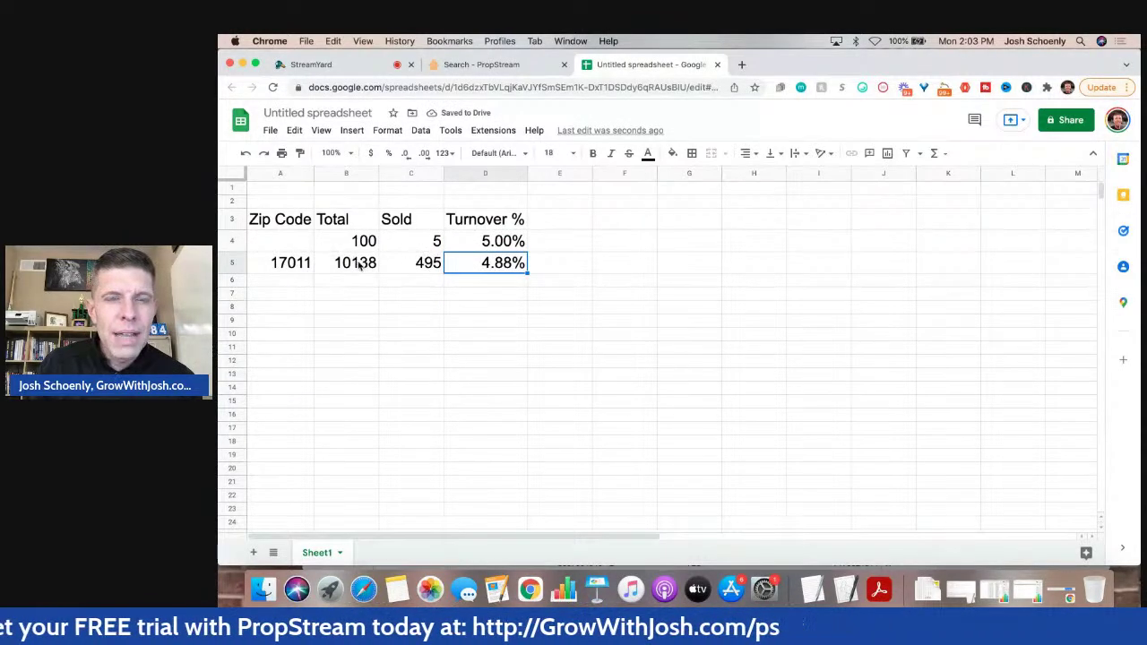
Label row 5's property type as SFR in E5
left_click(558, 266)
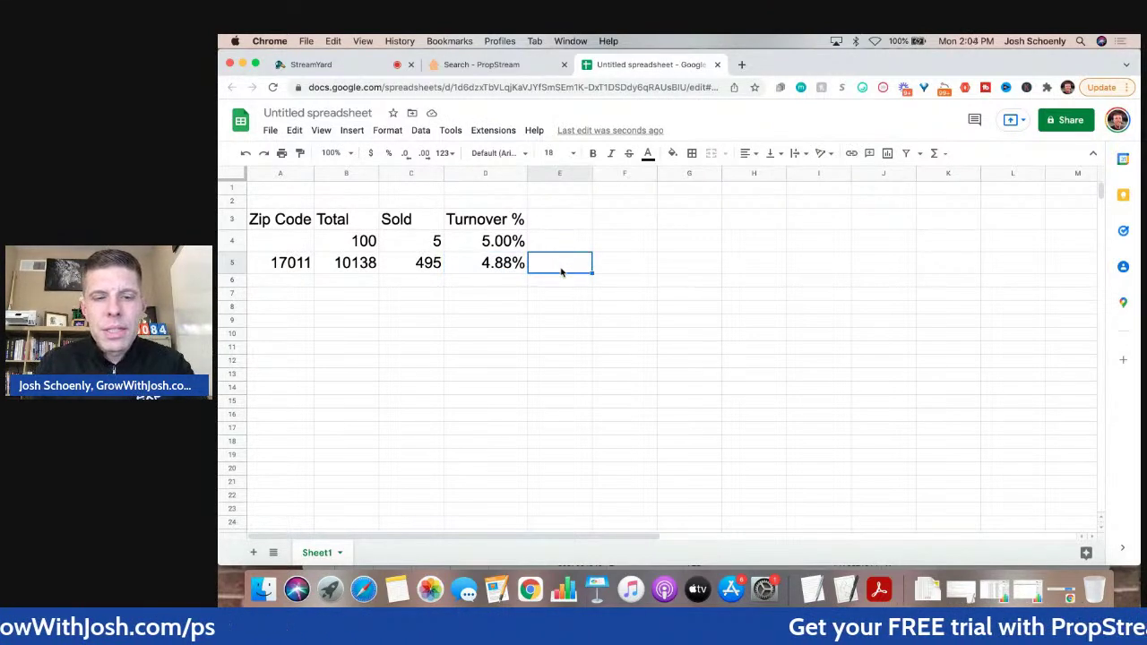
type("SFR")
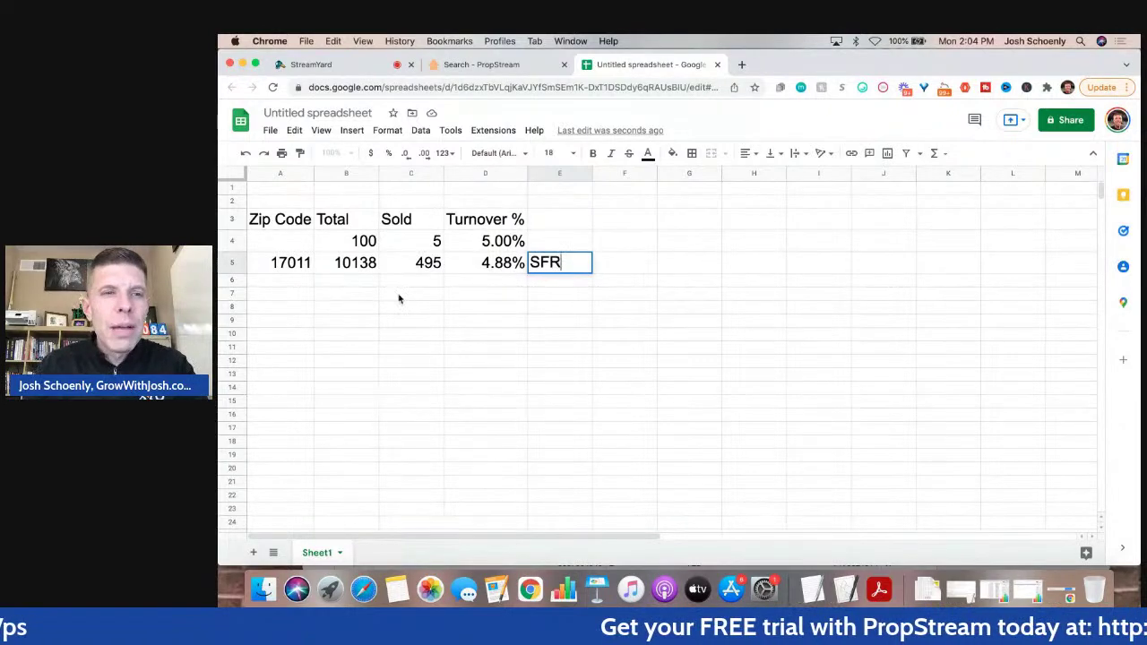
left_click(299, 282)
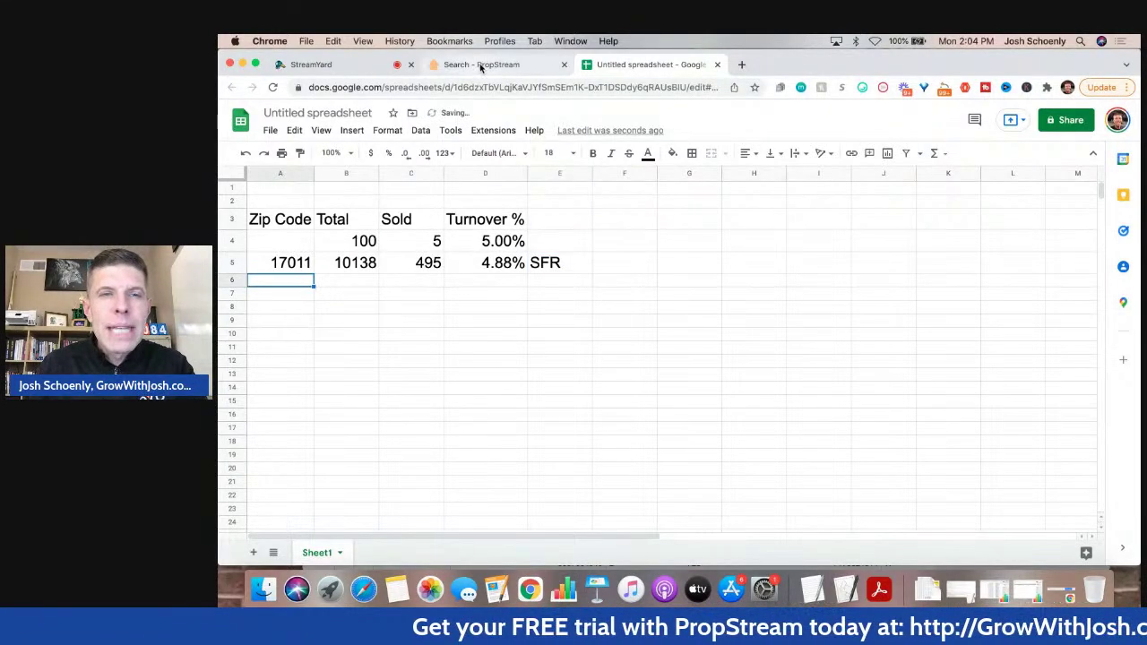
left_click(481, 65)
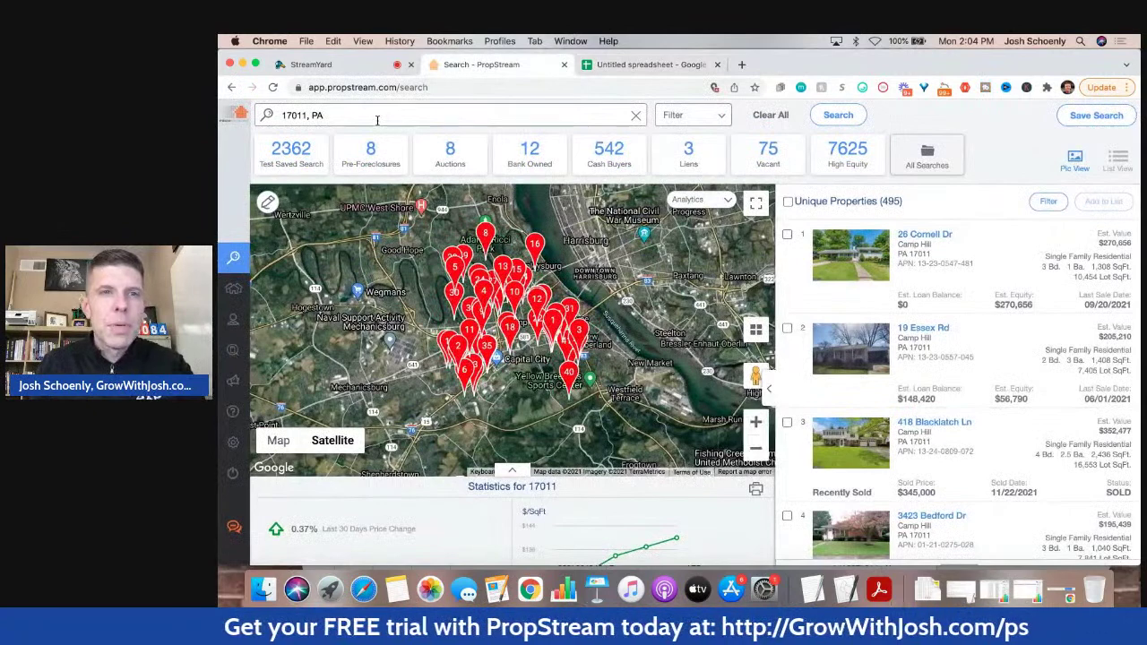
left_click(377, 120)
Search 17025, PA and enter zip 17025 with 181 sold in row 6
type("17025")
left_click(351, 150)
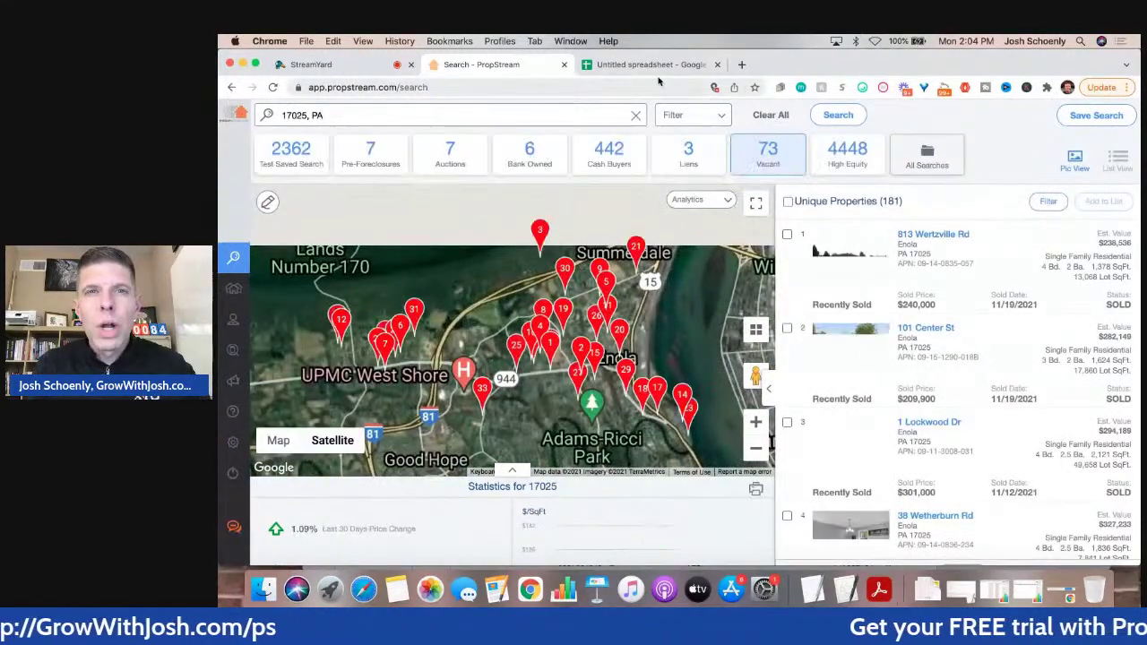
key("ctrl+Tab")
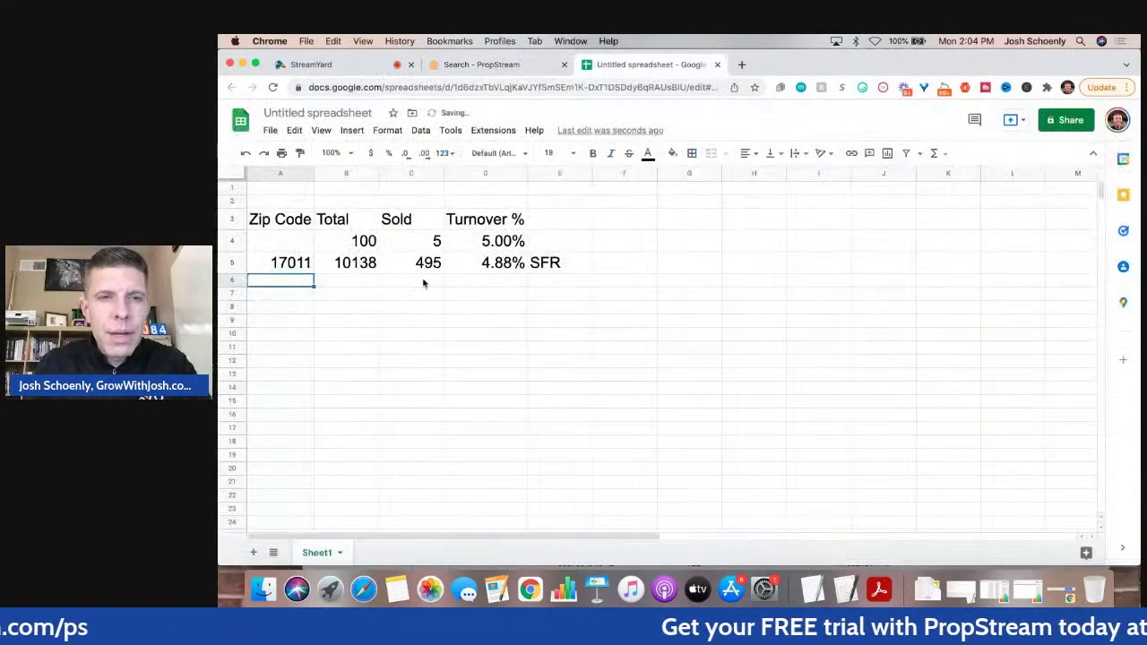
left_click(424, 283)
type("16")
type("81")
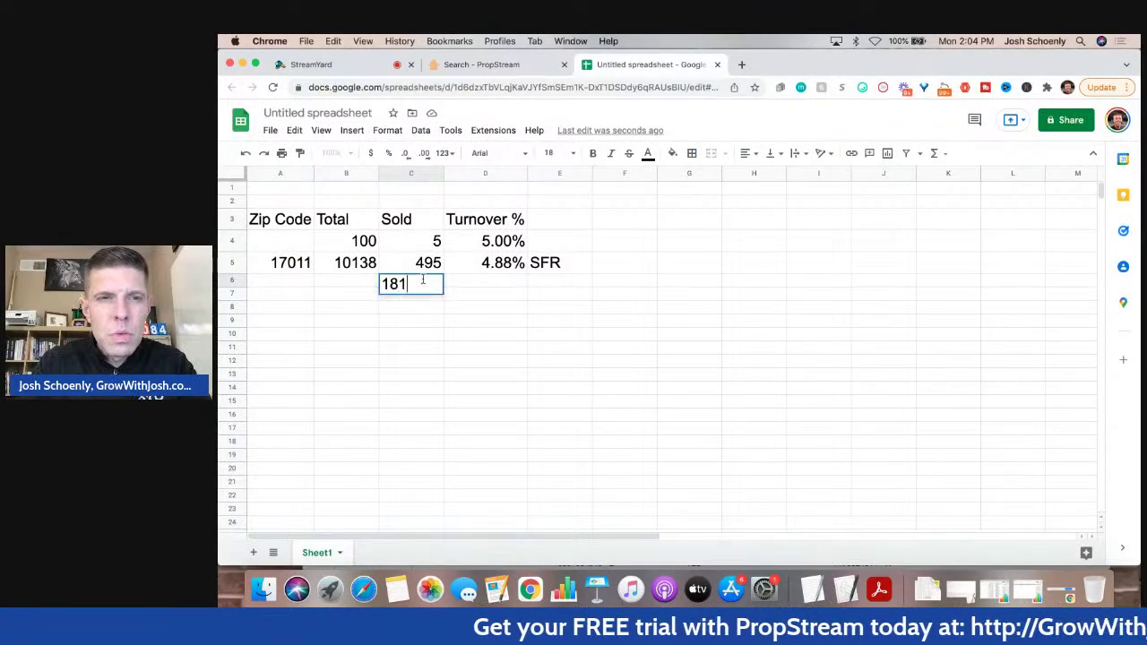
left_click(282, 272)
left_click(282, 284)
type("17025")
left_click(364, 287)
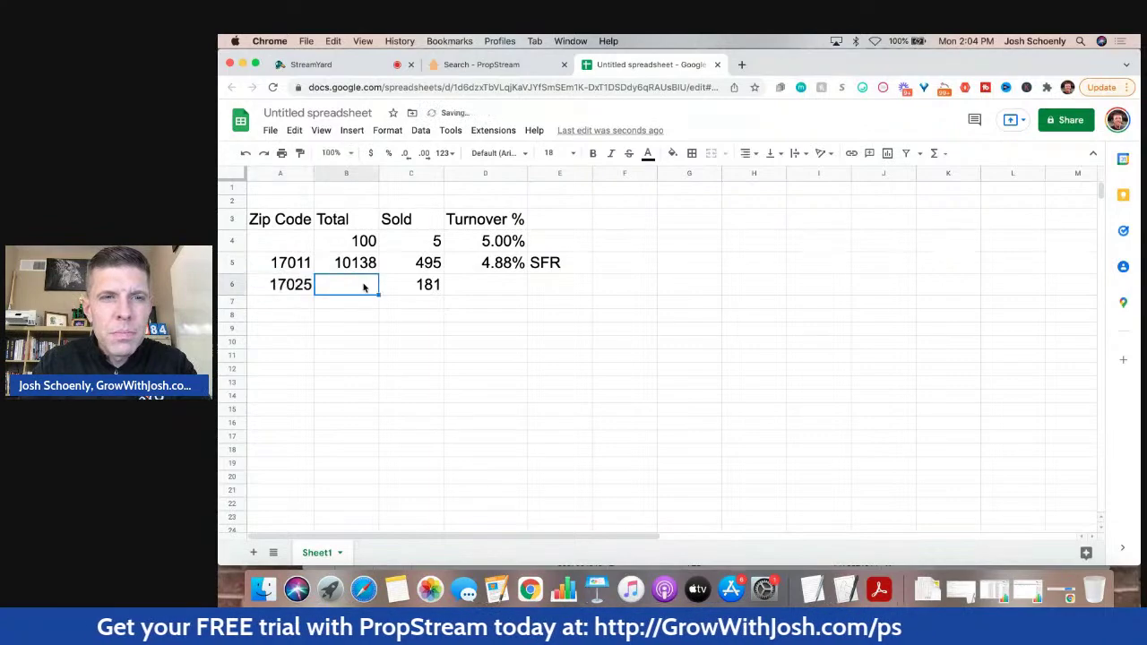
Remove the Years of Ownership criterion from the 17025 search, leaving 4062 properties
left_click(508, 66)
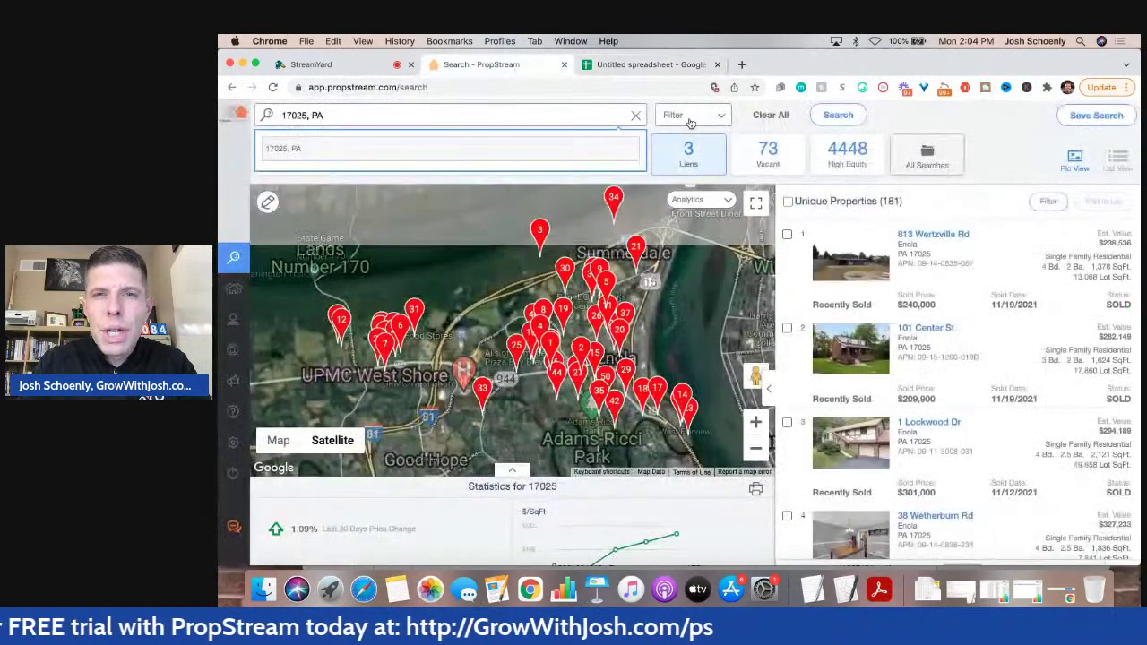
left_click(691, 117)
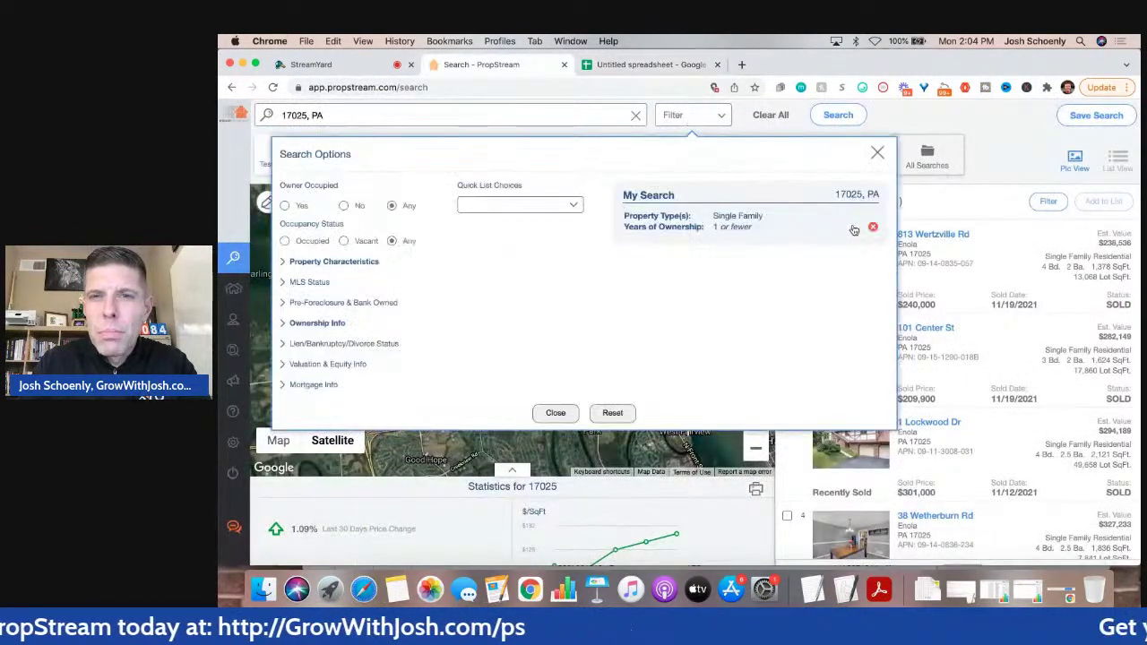
left_click(872, 230)
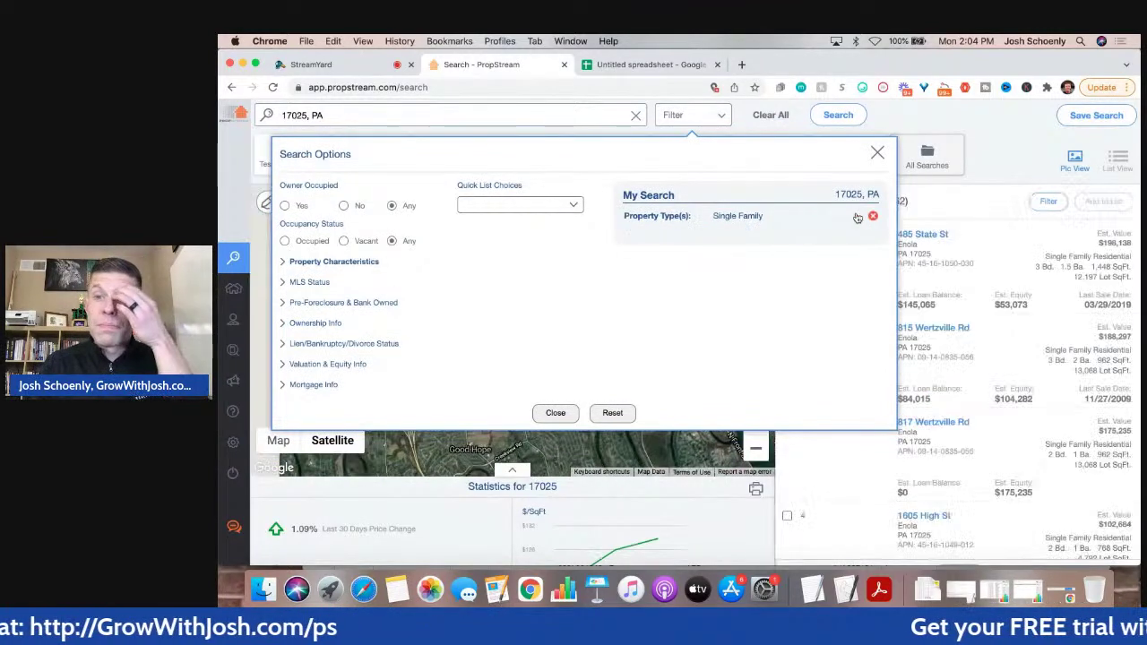
left_click(877, 154)
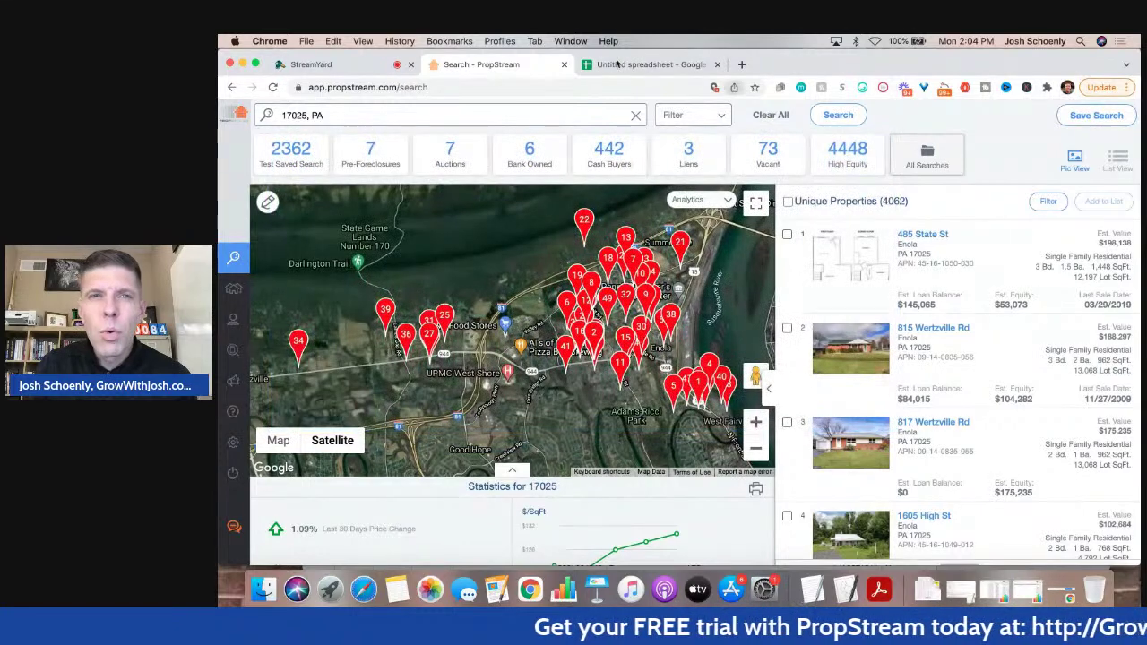
key("ctrl+Tab")
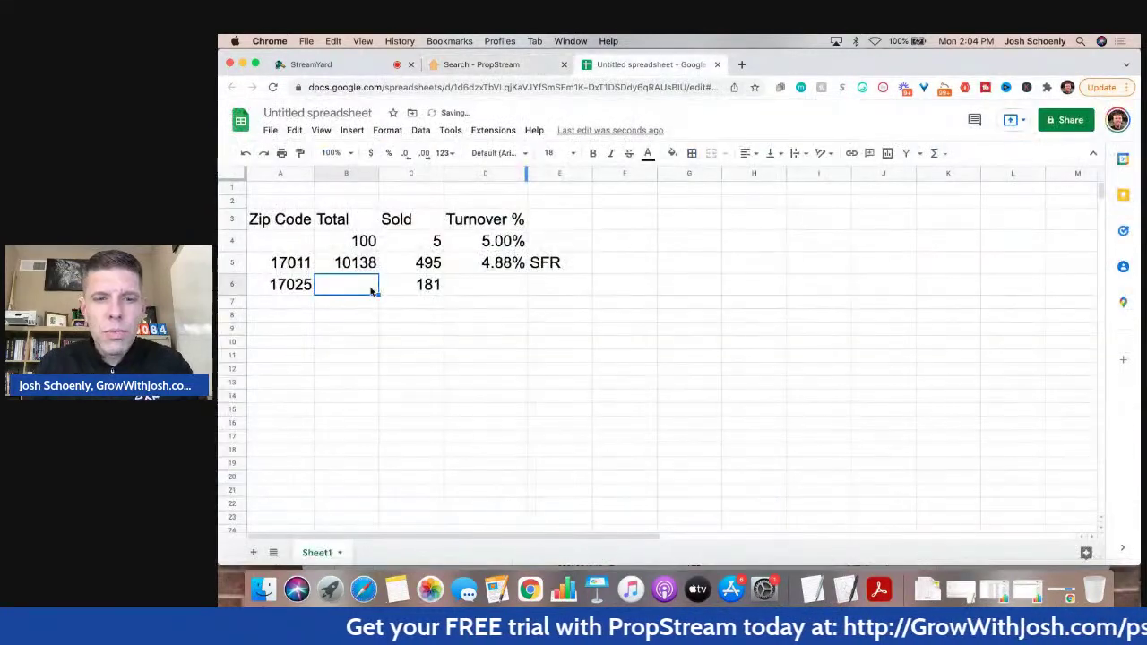
Complete row 6 with total 4062, the turnover formula copied to D6 (4.46%), and SFR
type("4062")
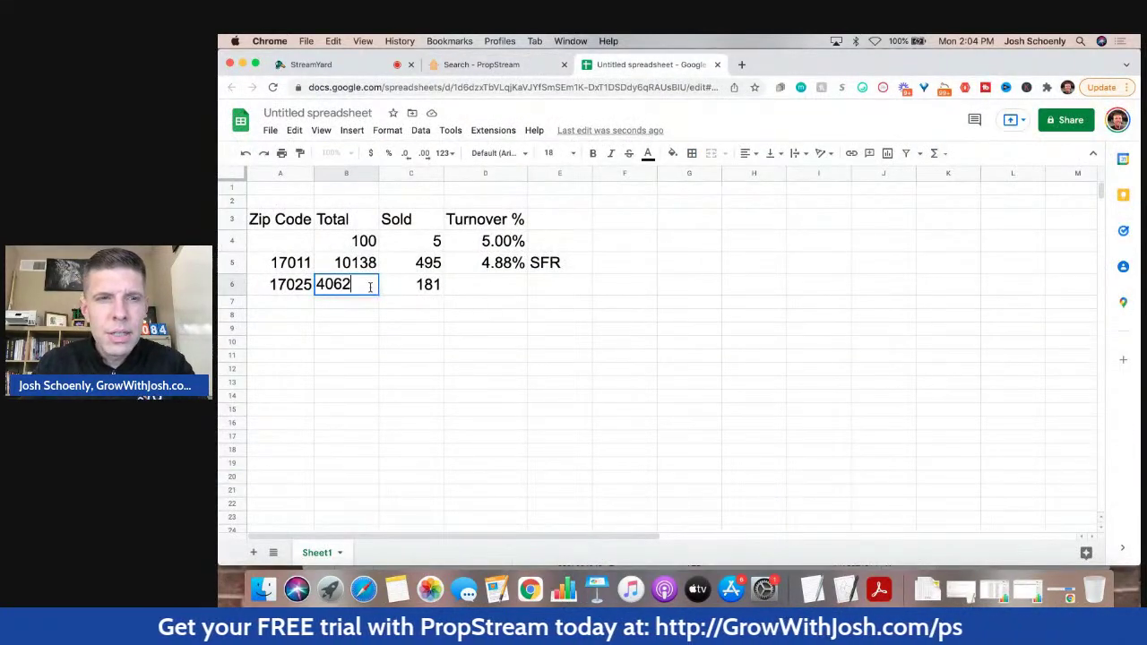
key("Return")
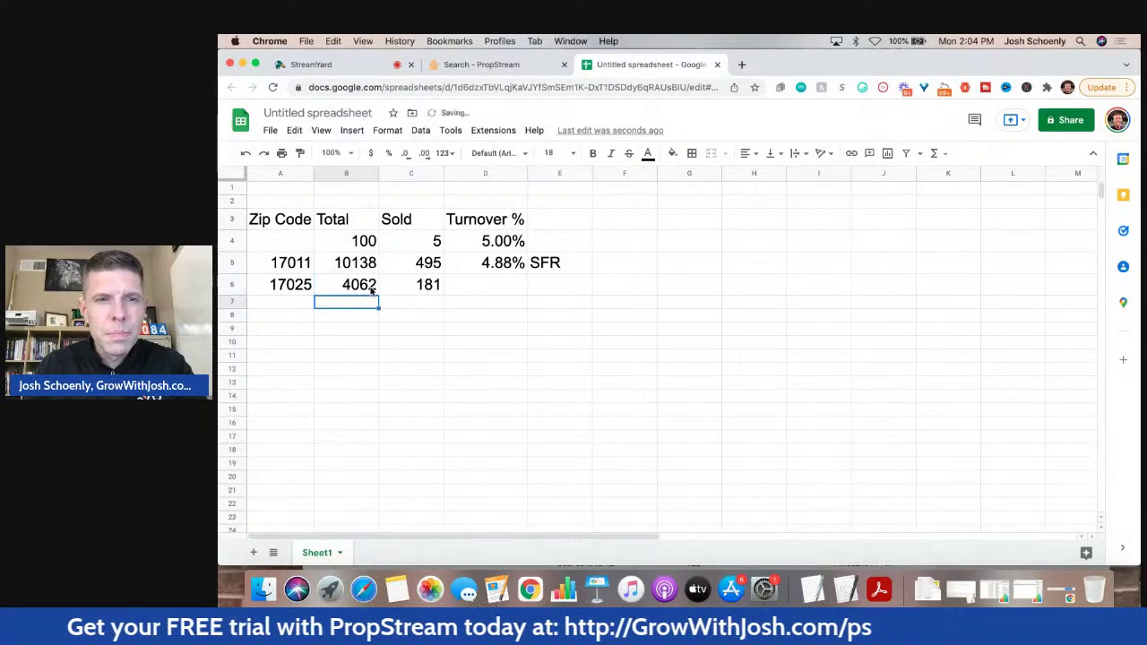
left_click(510, 269)
left_click_drag(527, 273, 528, 288)
left_click(560, 285)
type("SFR")
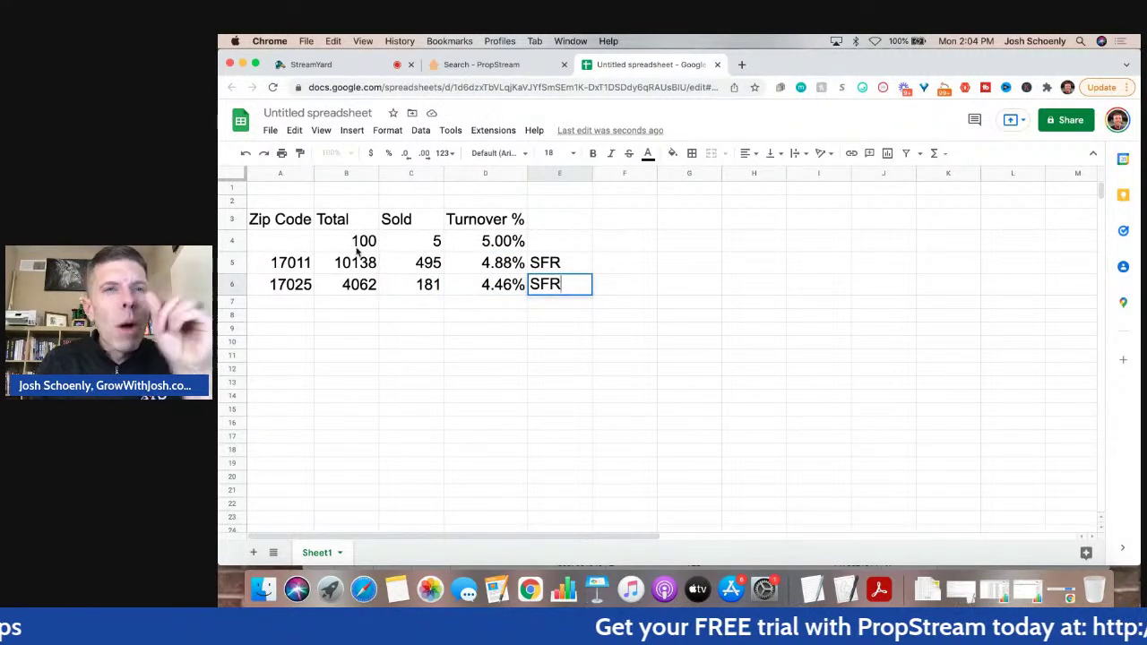
left_click(484, 64)
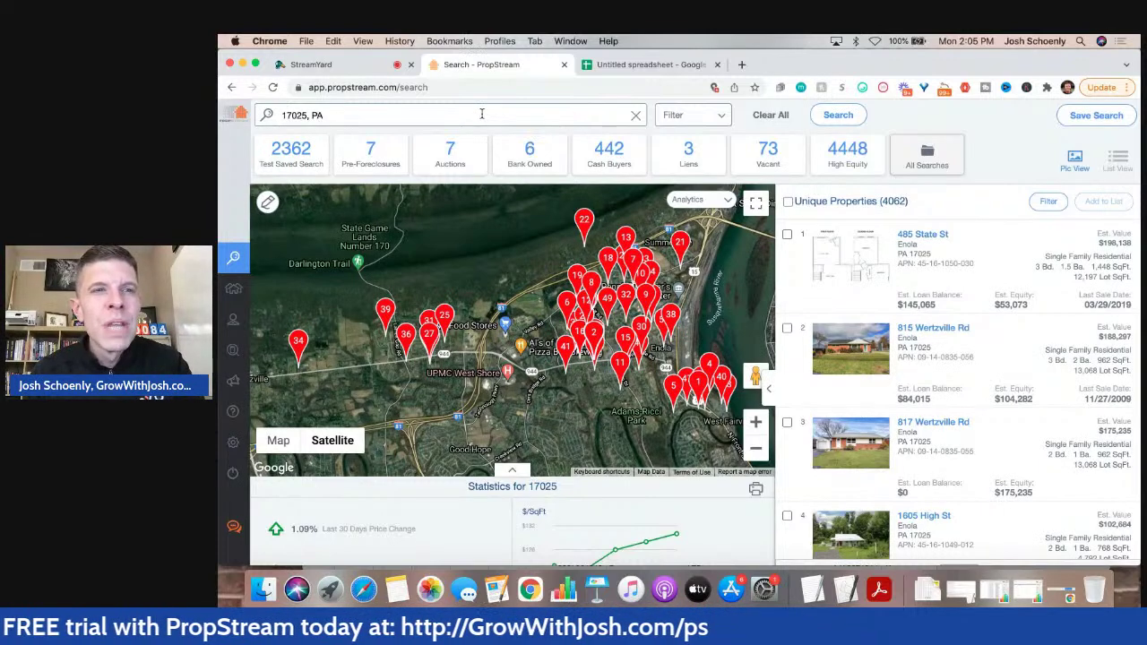
Replace the search with zip 17050, PA, which shows 10181 unique properties
left_click(509, 120)
key("super+a")
type("17")
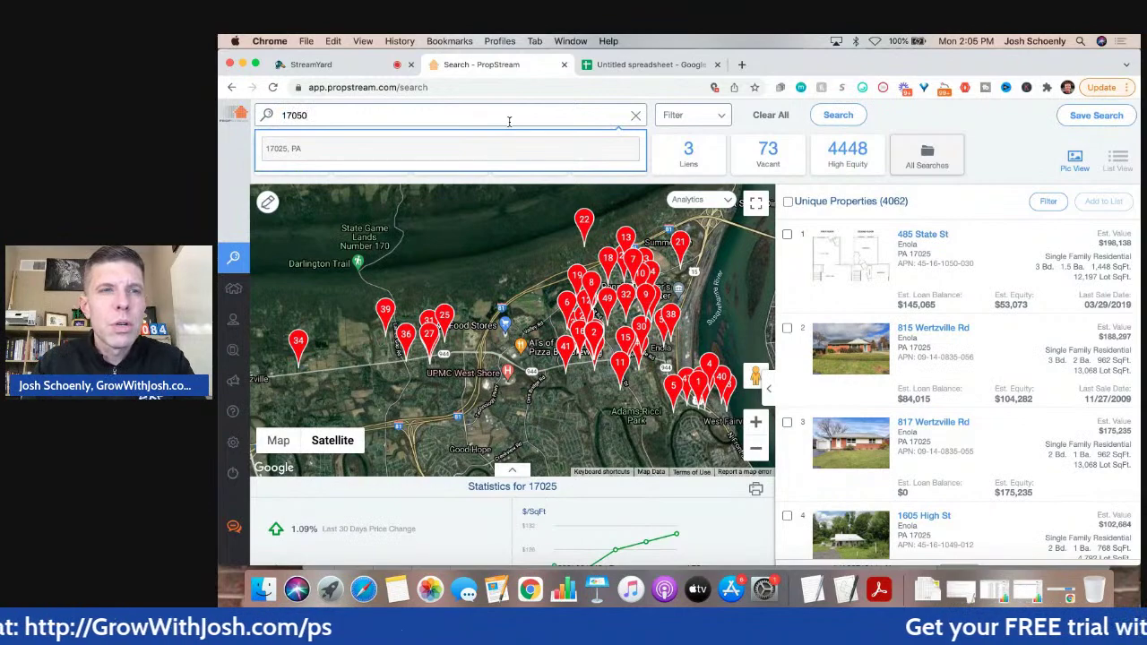
left_click(487, 150)
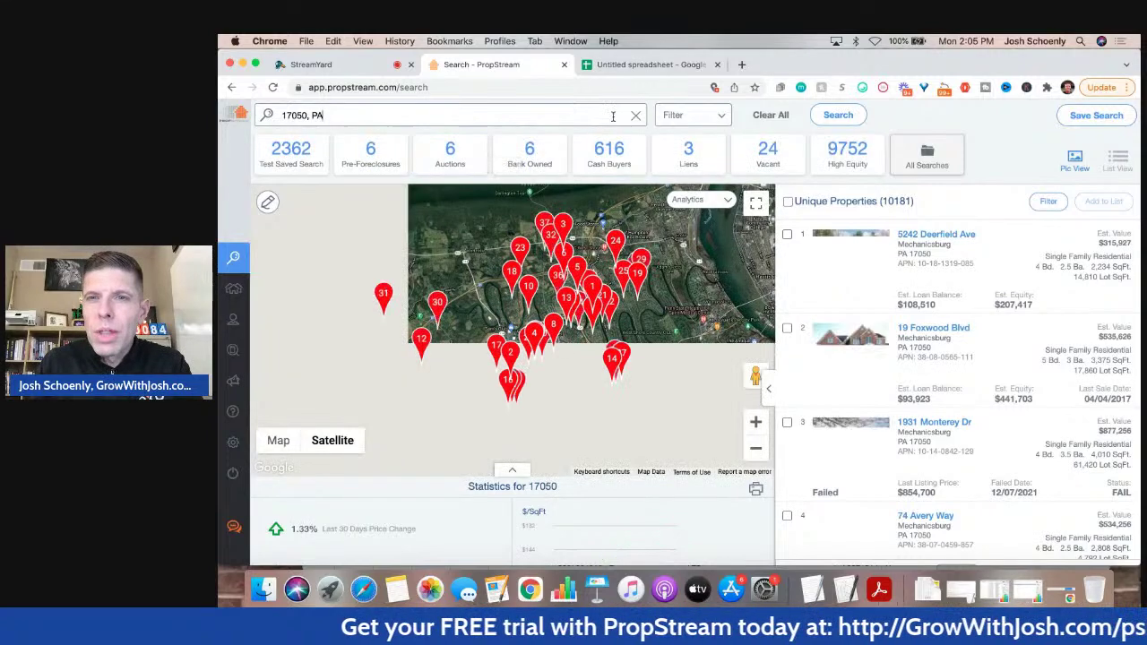
left_click(638, 65)
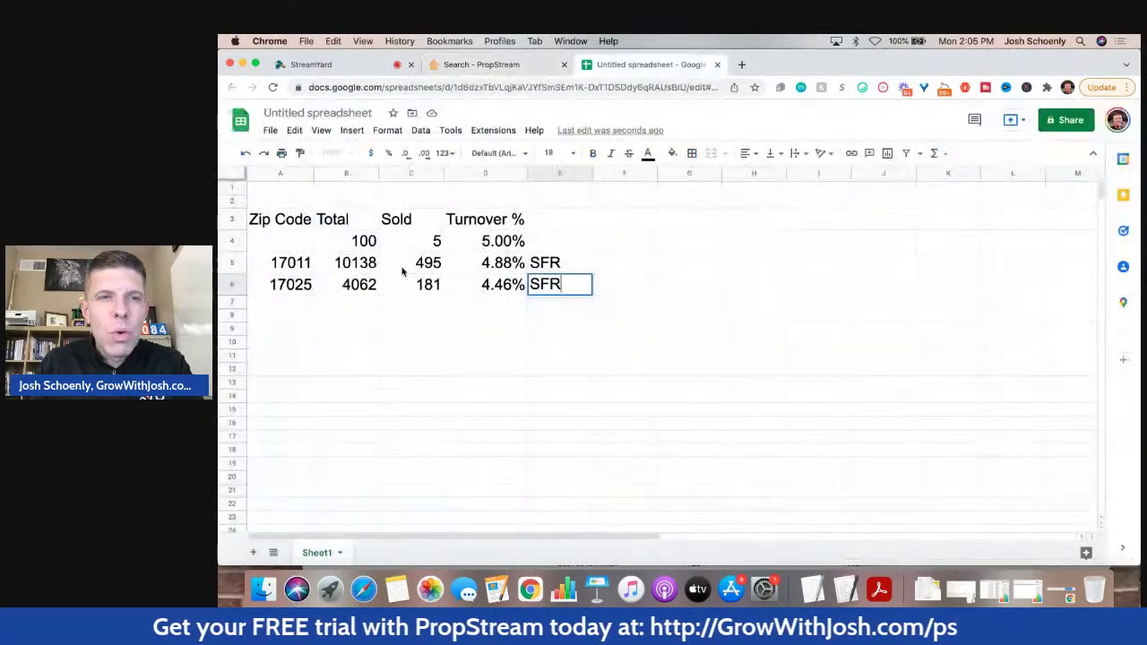
Enter zip code 17050 in A7 and total 10181 in B7
left_click(349, 304)
type("10")
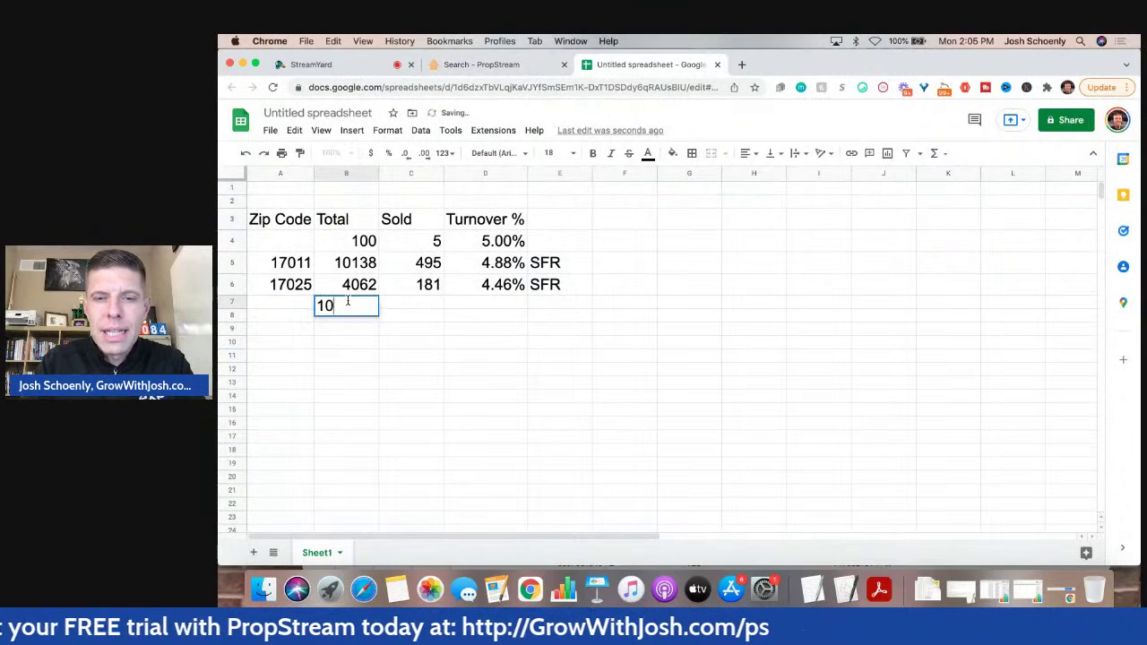
type("181")
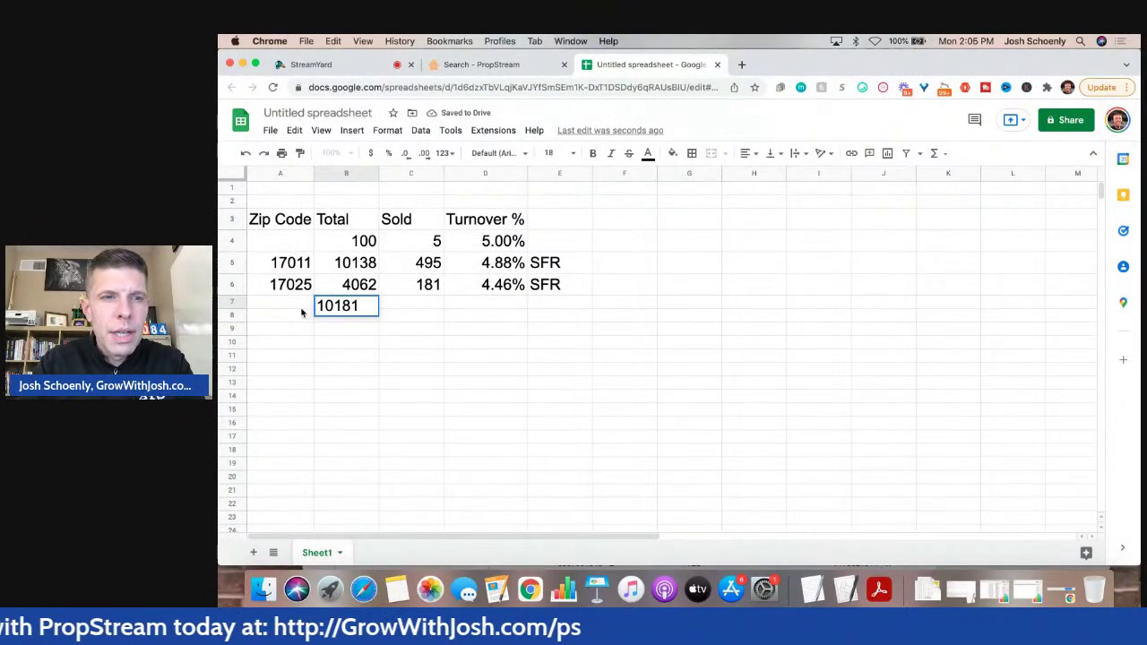
left_click(302, 310)
type("17050")
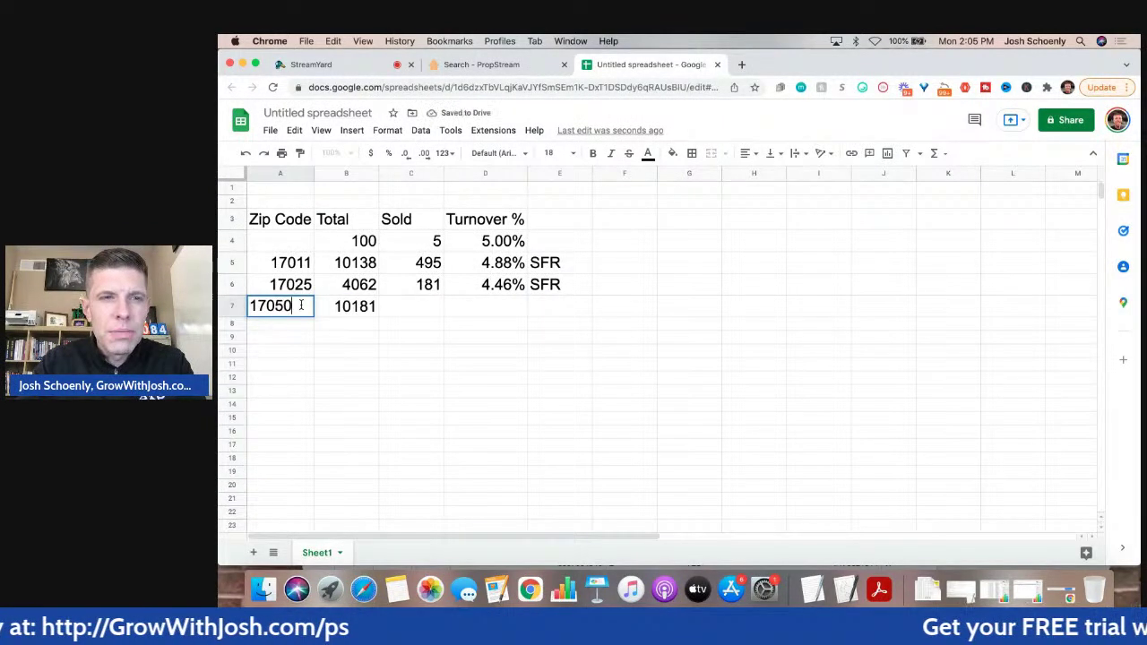
key("Tab")
key("Tab")
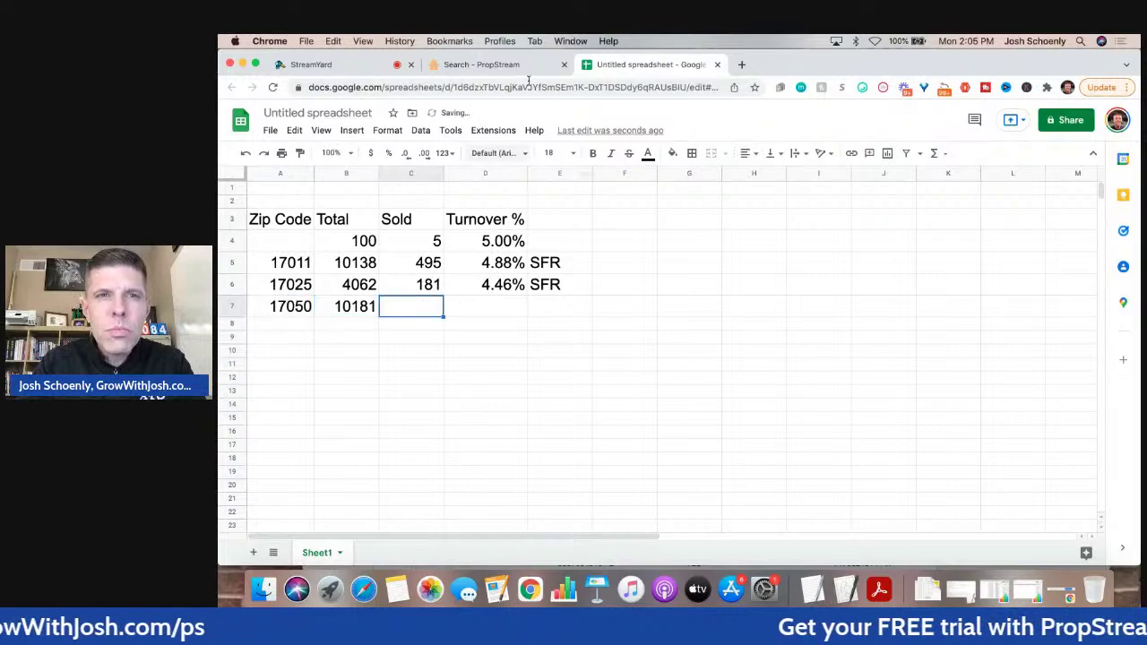
left_click(502, 65)
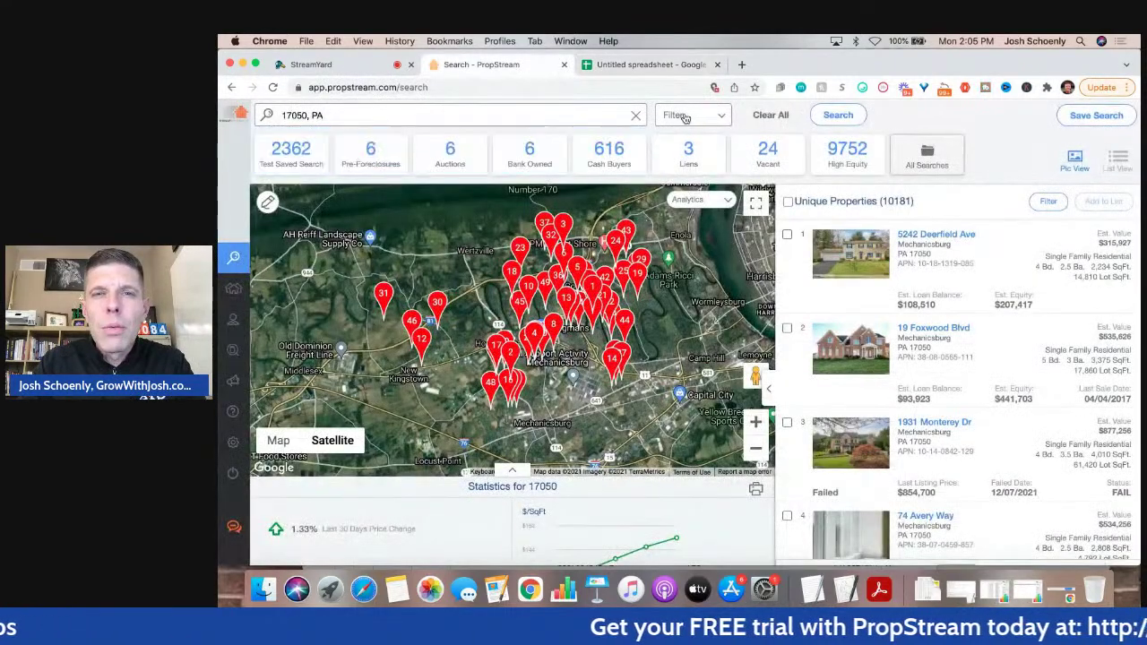
left_click(685, 119)
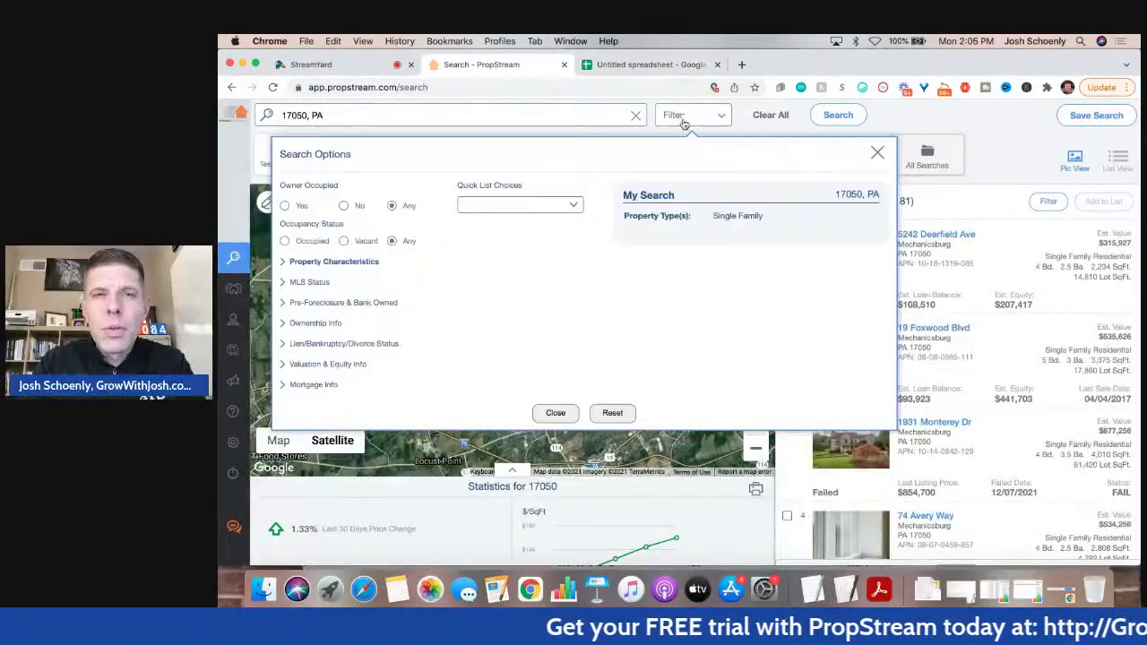
Limit the 17050 search to a maximum of 1 year of ownership, yielding 462 properties
left_click(283, 322)
left_click(363, 356)
type("1")
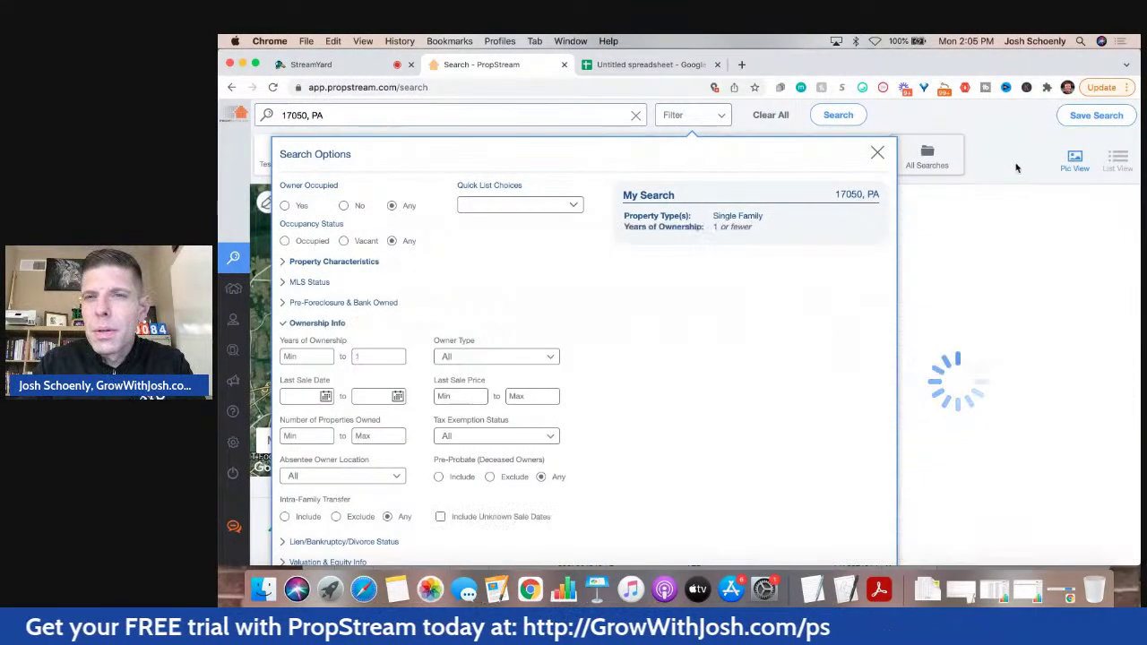
left_click(1016, 168)
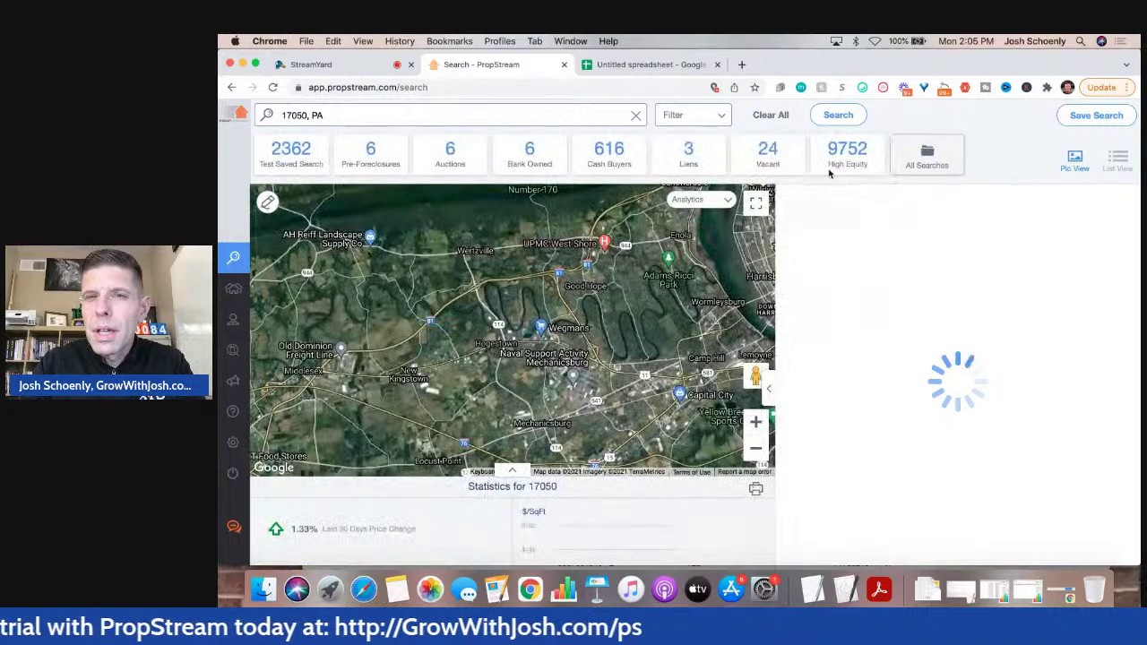
left_click(713, 120)
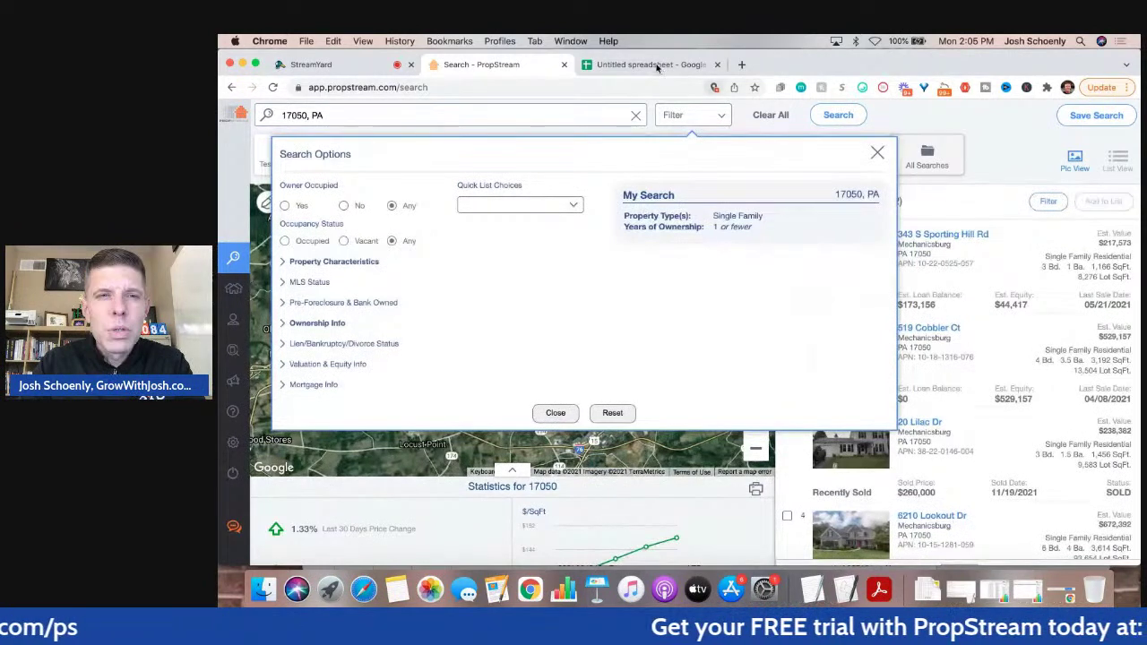
left_click(652, 65)
Enter 462 sold in C7, copy the turnover formula to D7 (4.54%), and type SFR in E7
type("462")
left_click(493, 310)
left_click(524, 289)
left_click_drag(527, 293, 525, 306)
left_click(553, 309)
type("SFR")
key("Return")
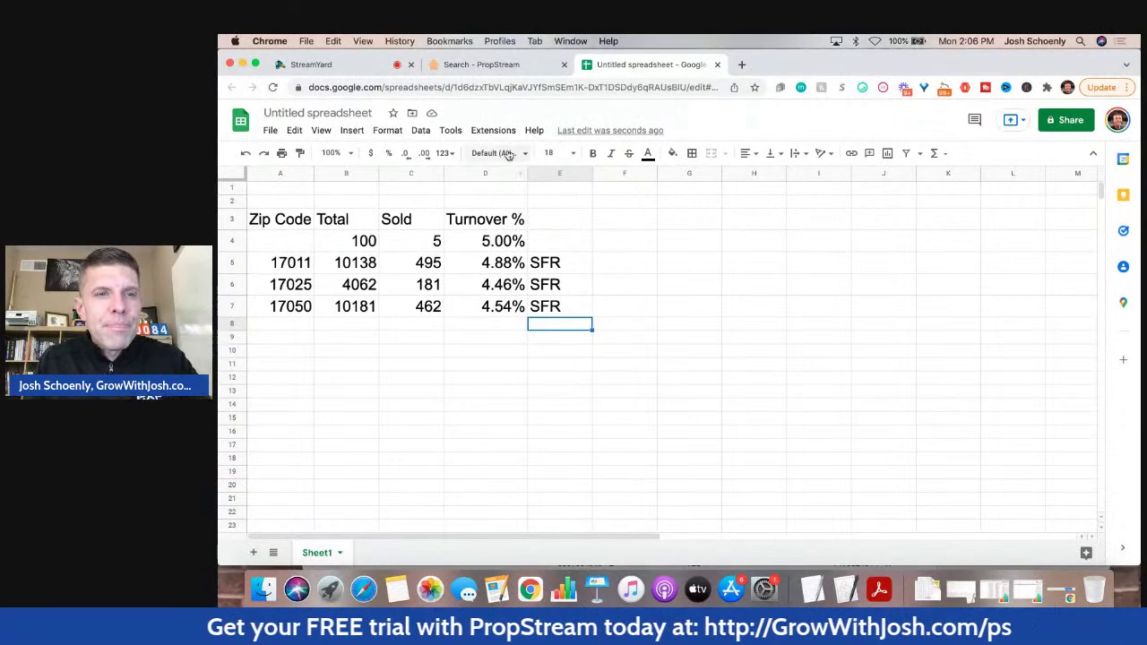
left_click(481, 65)
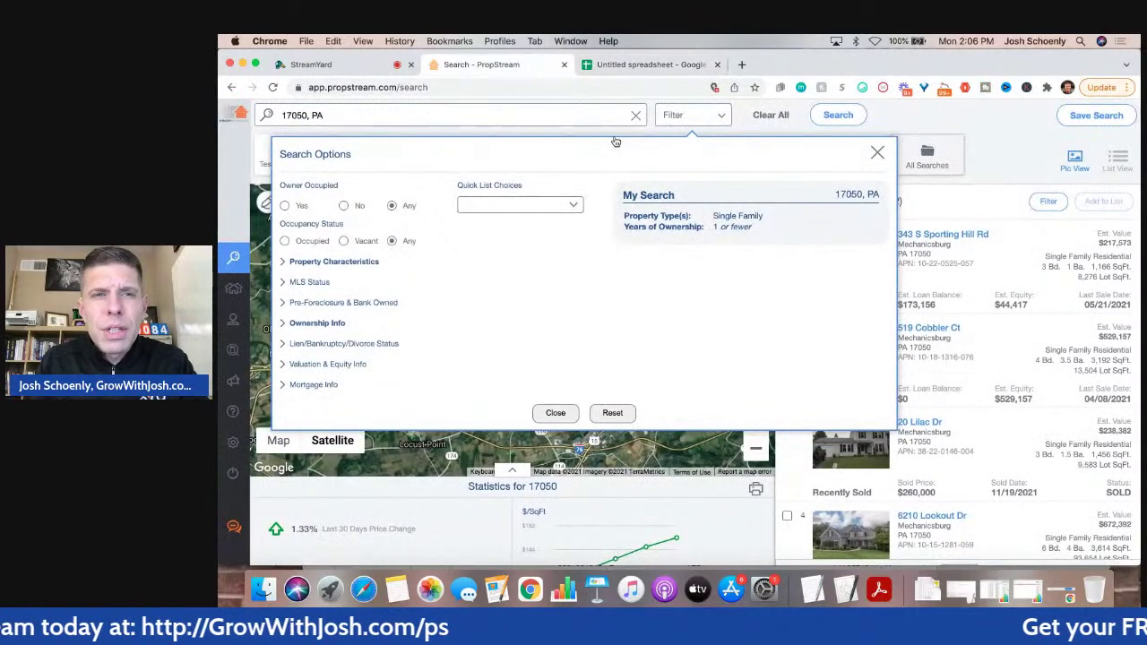
Limit the 17050 single-family search to 3 years of ownership (1563 properties) and select C7 in the sheet
mouse_move(740, 236)
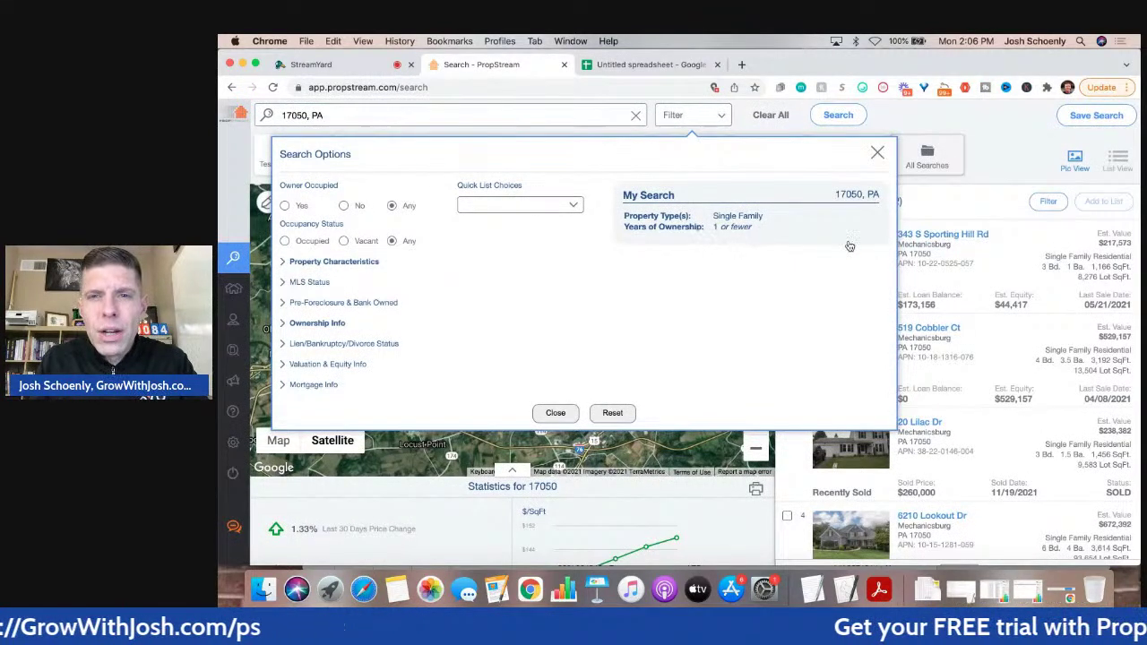
left_click(282, 324)
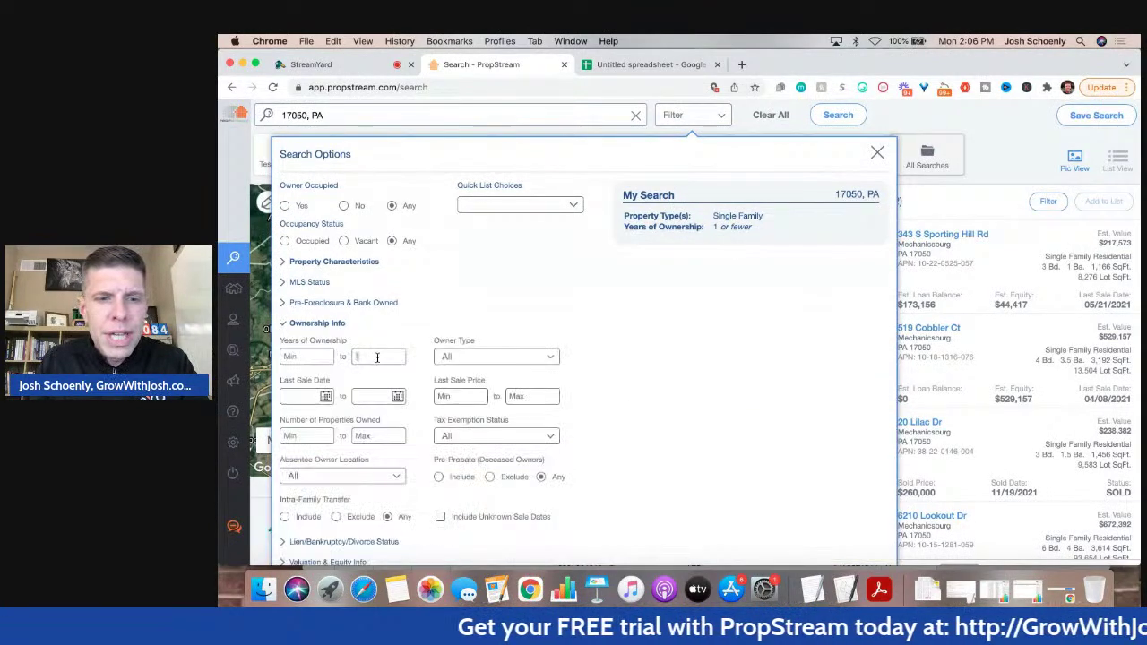
left_click(878, 153)
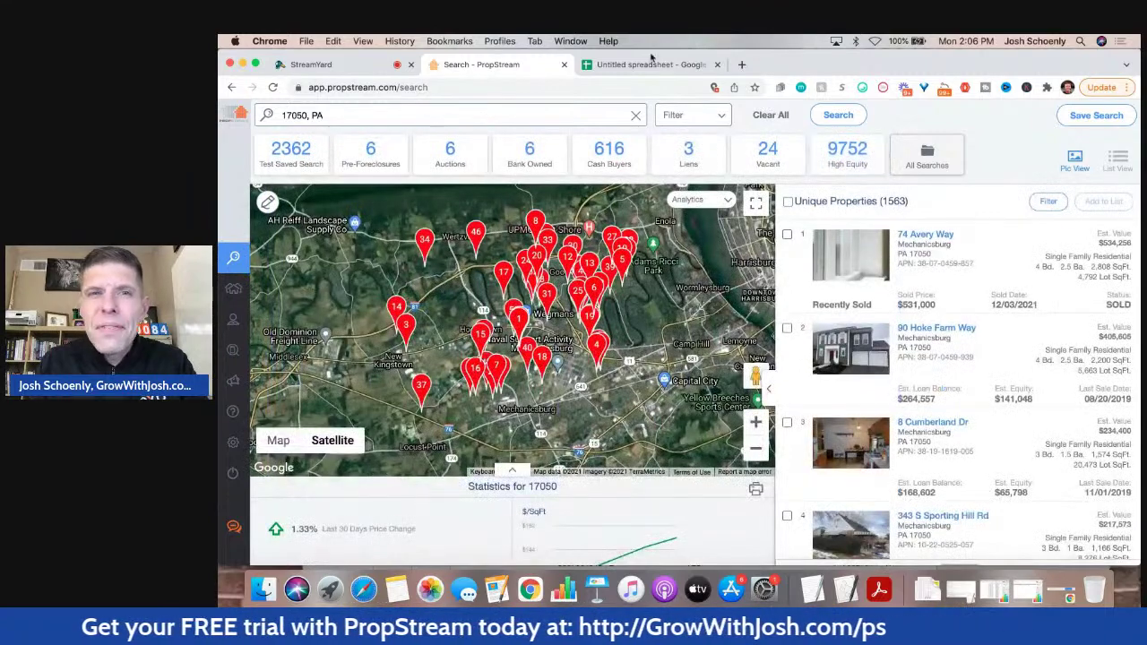
left_click(638, 65)
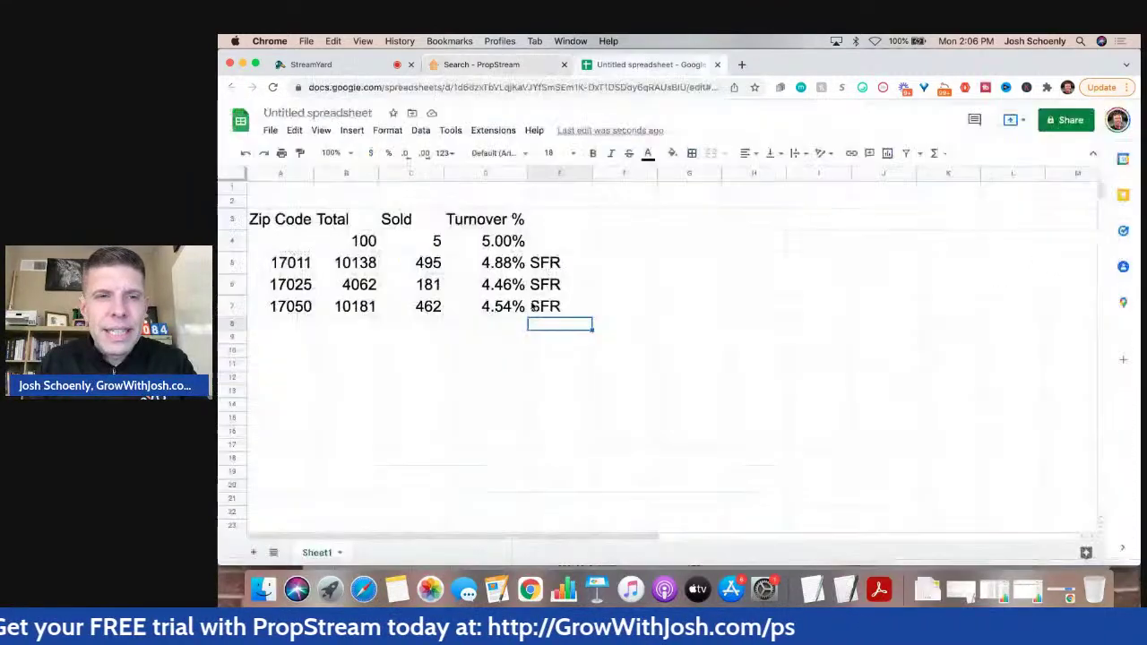
left_click(428, 306)
Enter the new sold count into C7, correcting the mistyped final digit
type("1532")
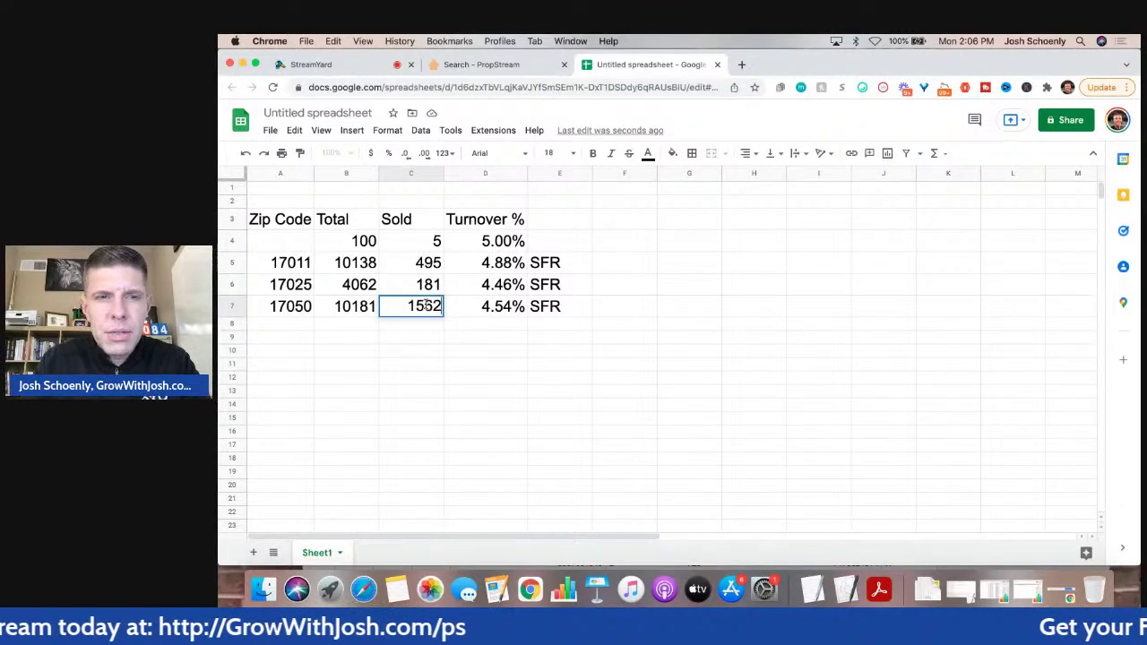
key("BackSpace")
type("3")
key("Return")
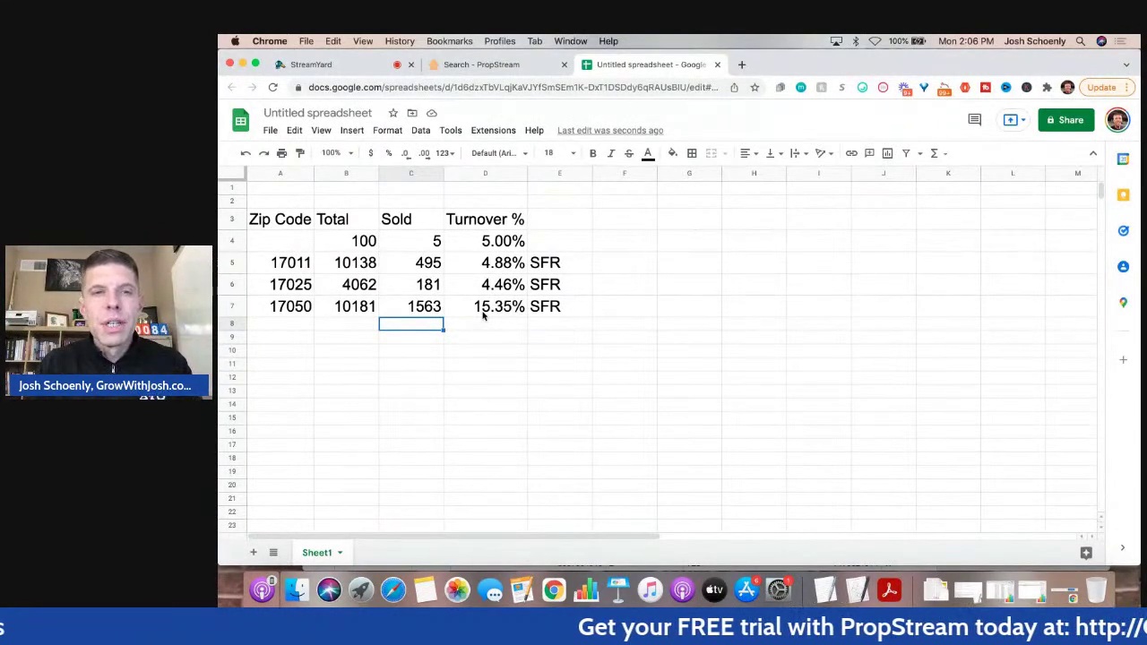
Revert the C7 sold value back to 462
left_click(421, 305)
double_click(432, 305)
double_click(434, 304)
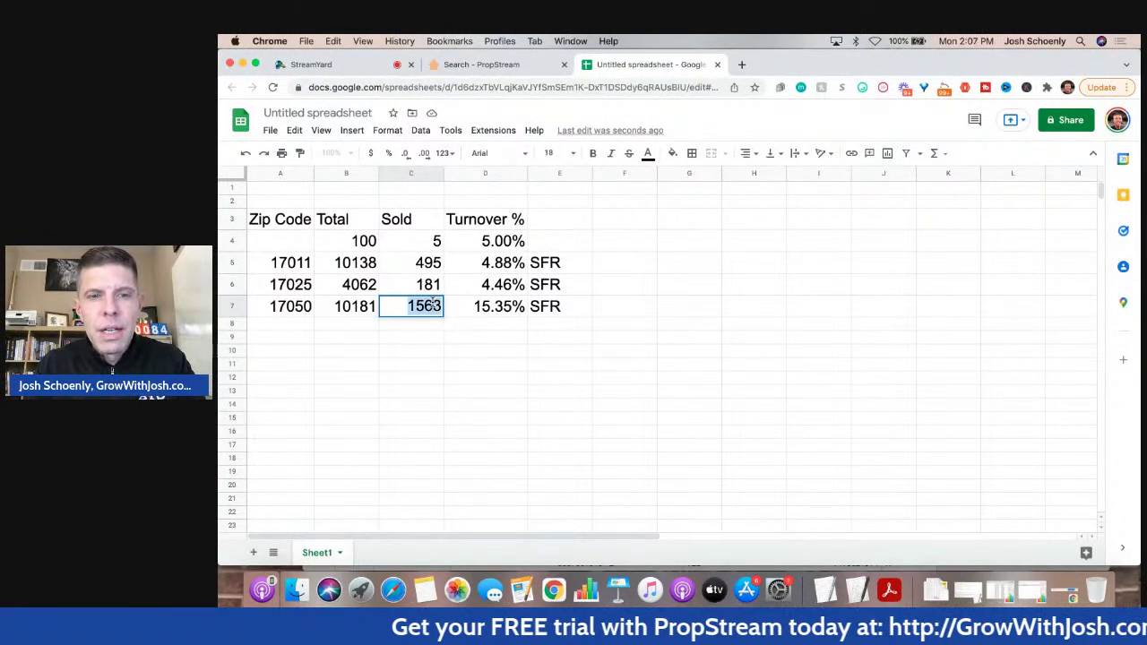
type("462")
key("Return")
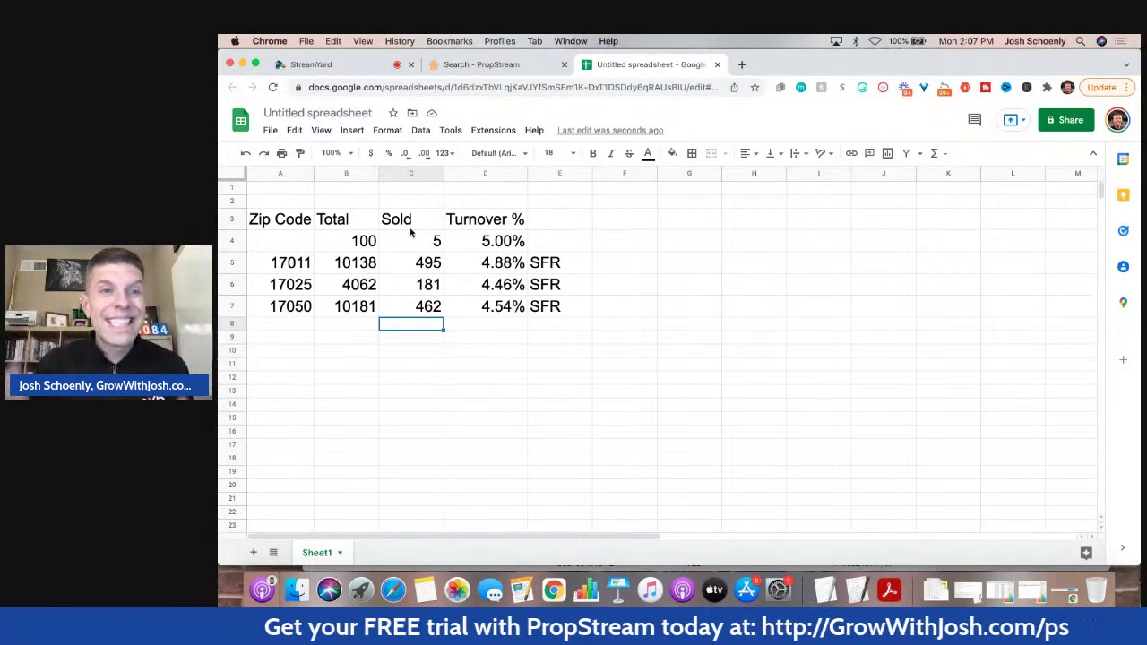
Start row 8 with zip code 17050 in A8
left_click(290, 323)
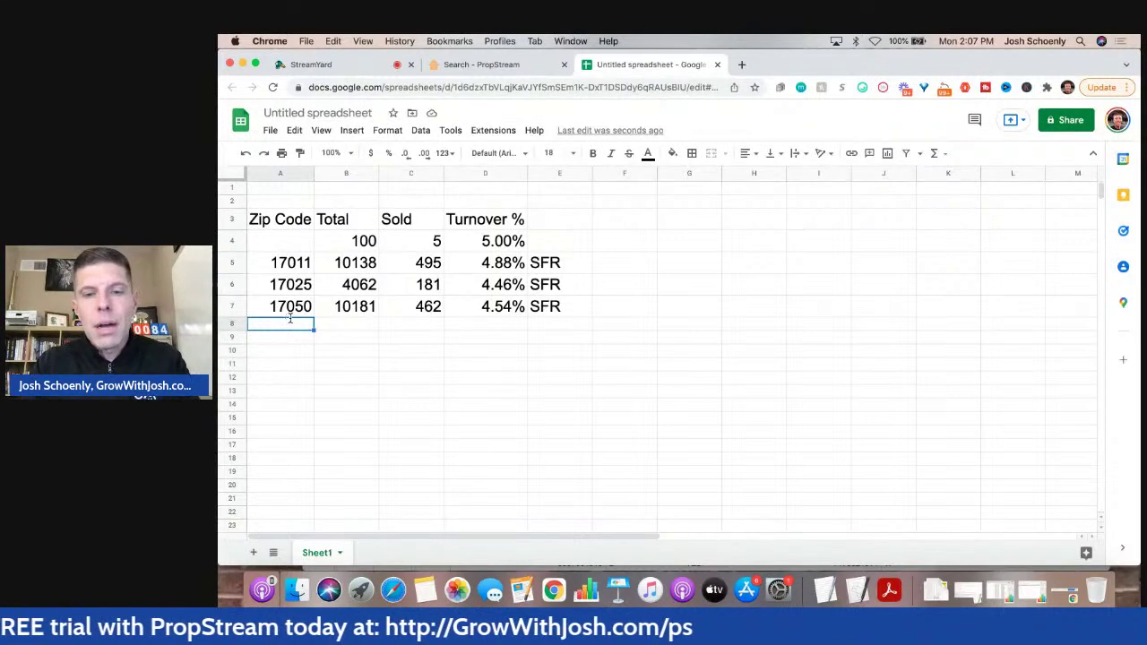
type("17050")
key("Tab")
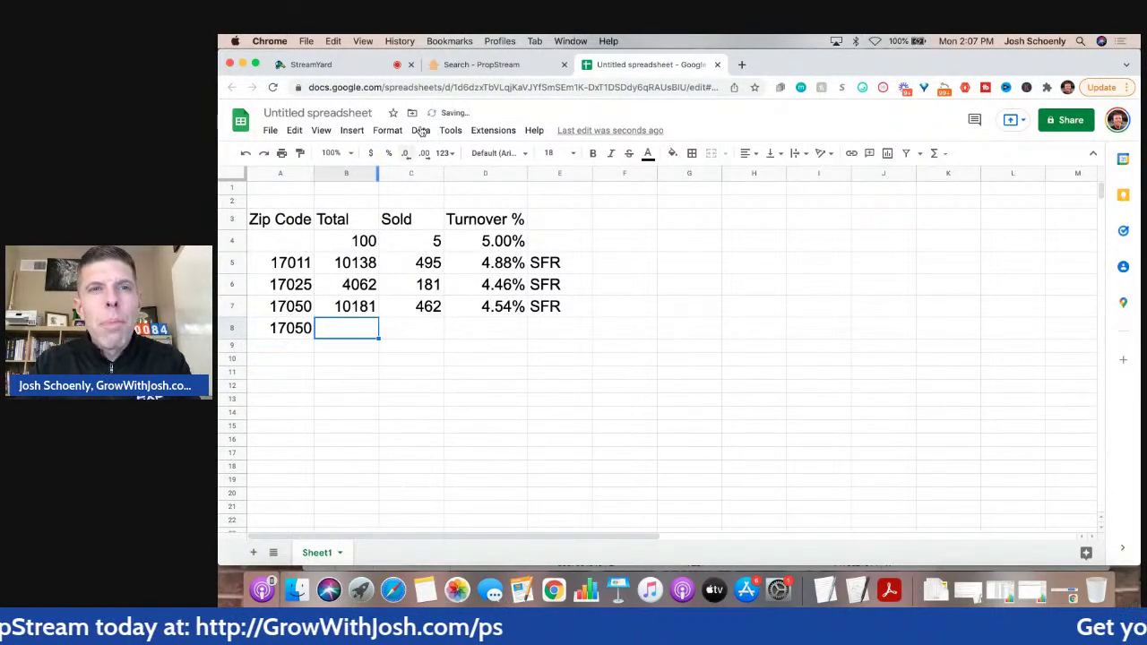
Change the 17050 search's property type to Condo/Townhouse only
left_click(479, 66)
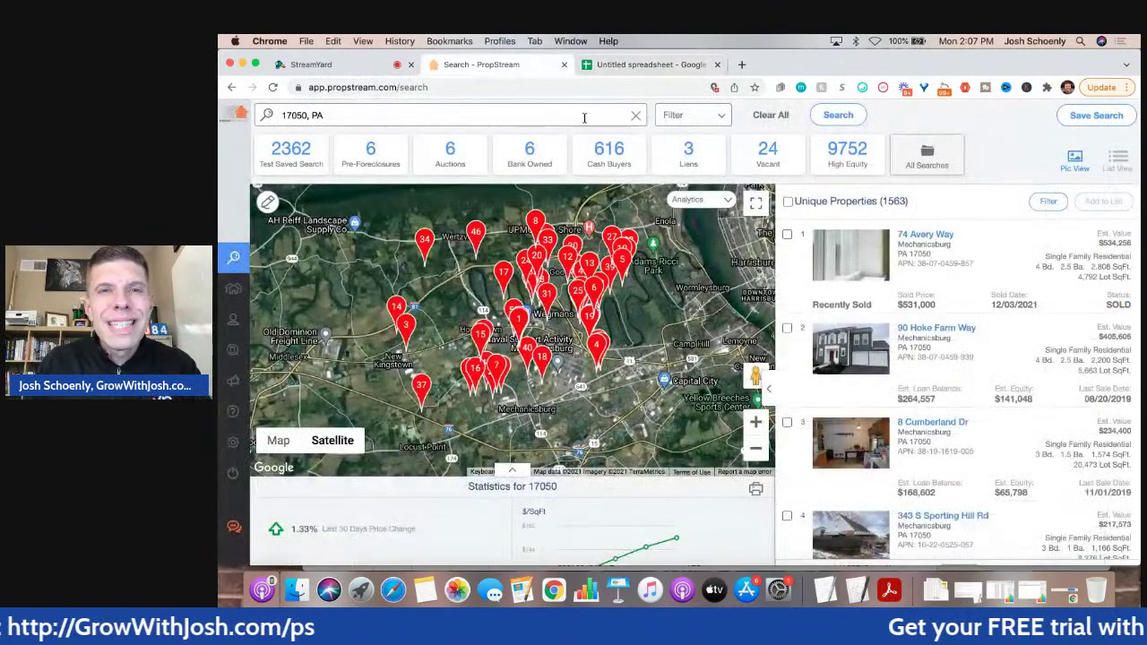
left_click(684, 116)
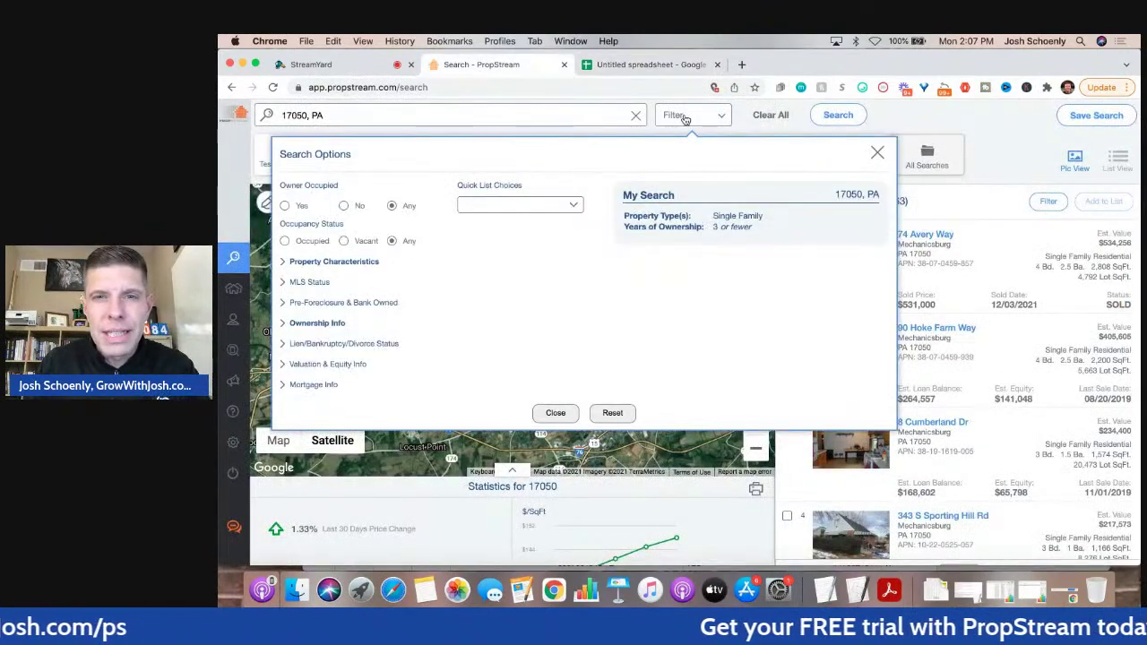
left_click(285, 261)
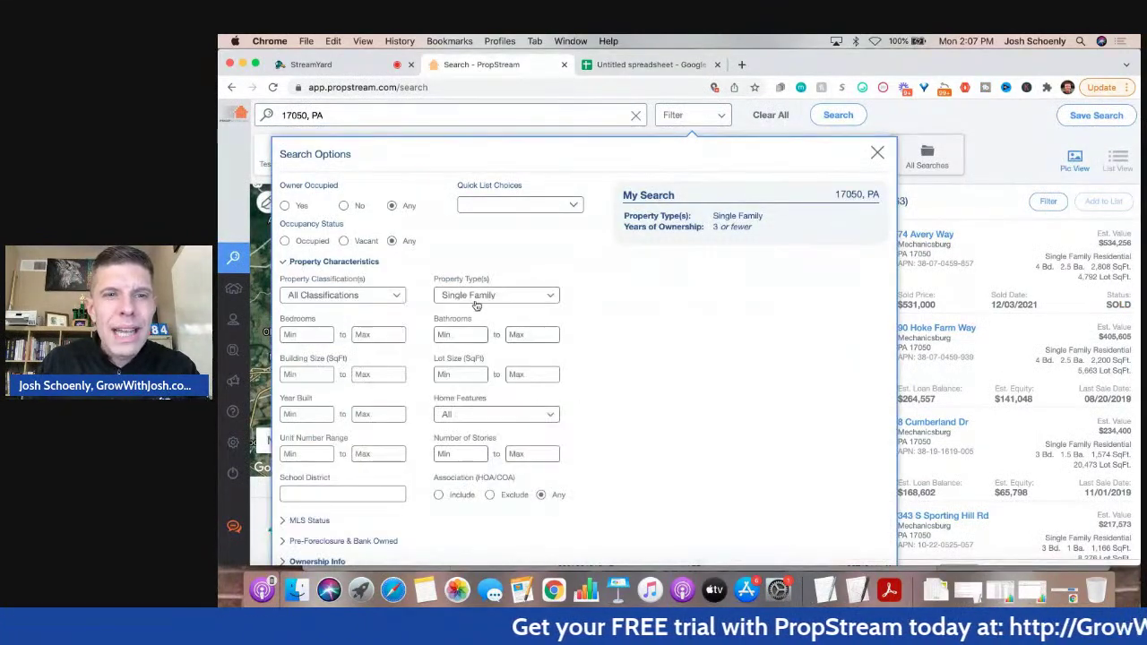
left_click(488, 296)
left_click(381, 355)
left_click(381, 341)
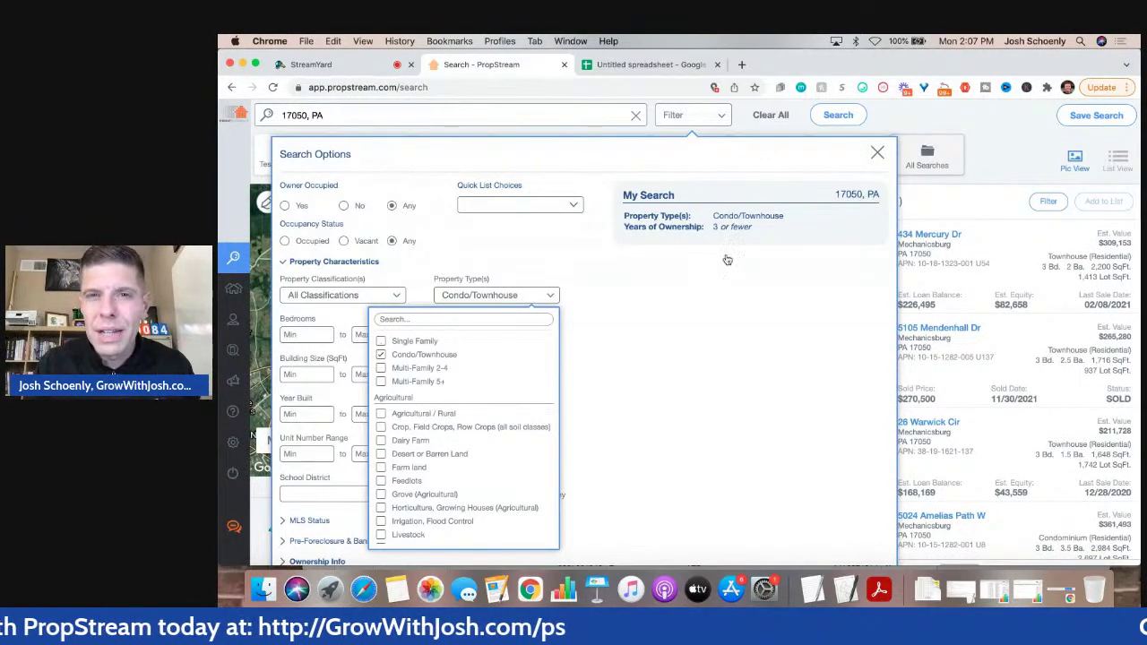
Remove the Years of Ownership criterion (3527 properties) and return to the spreadsheet
mouse_move(825, 216)
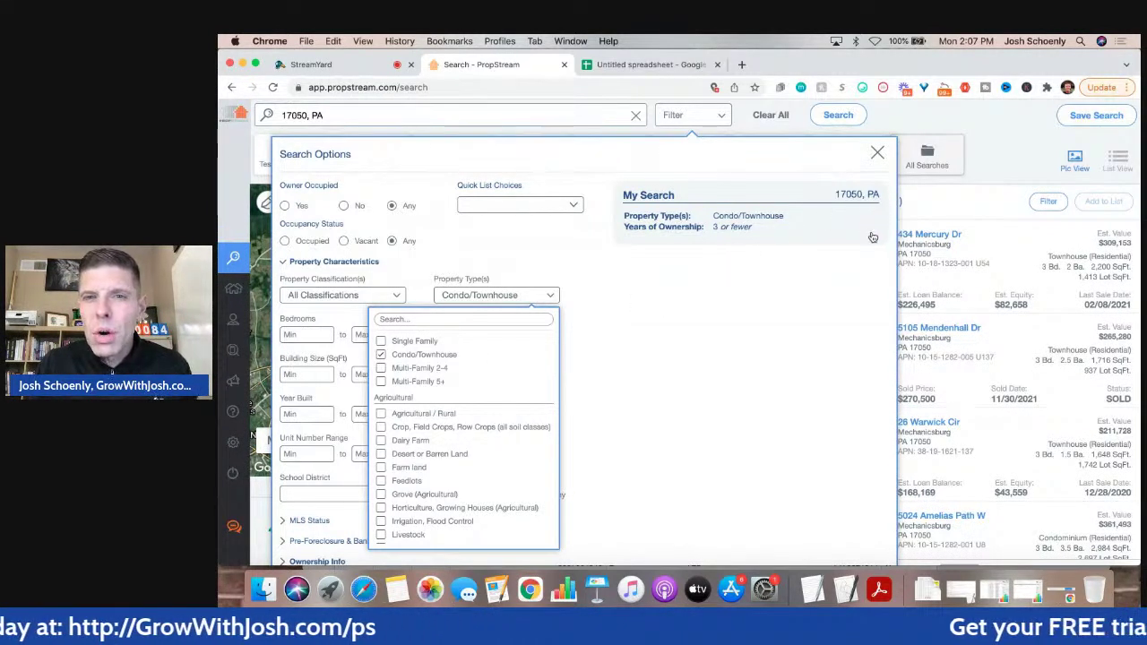
left_click(871, 218)
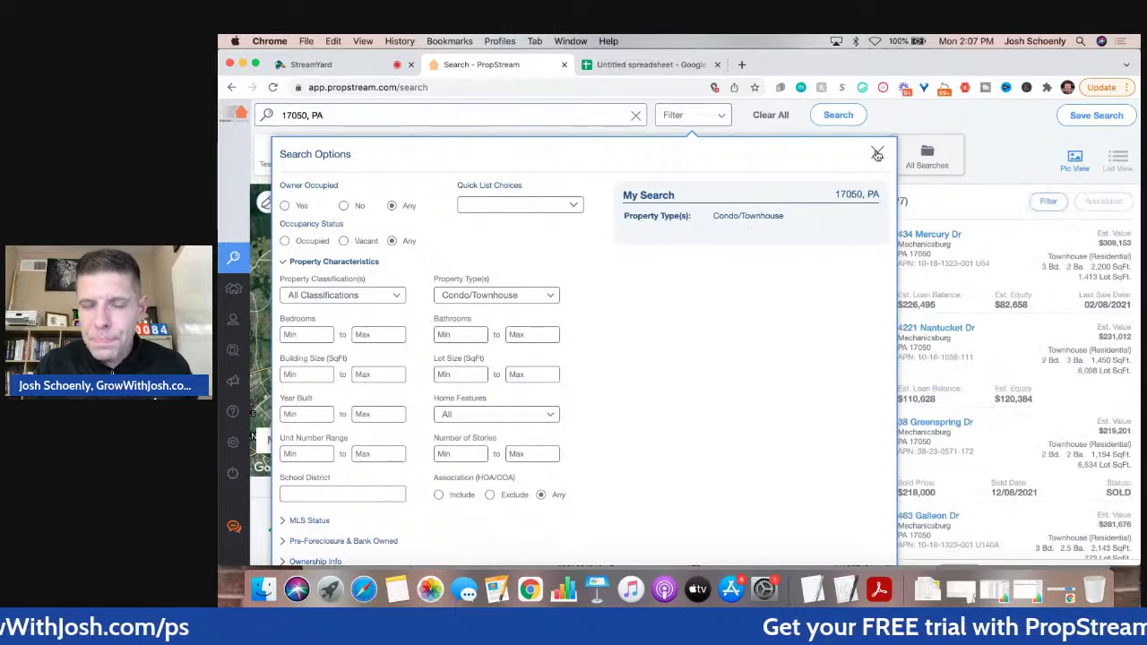
left_click(878, 155)
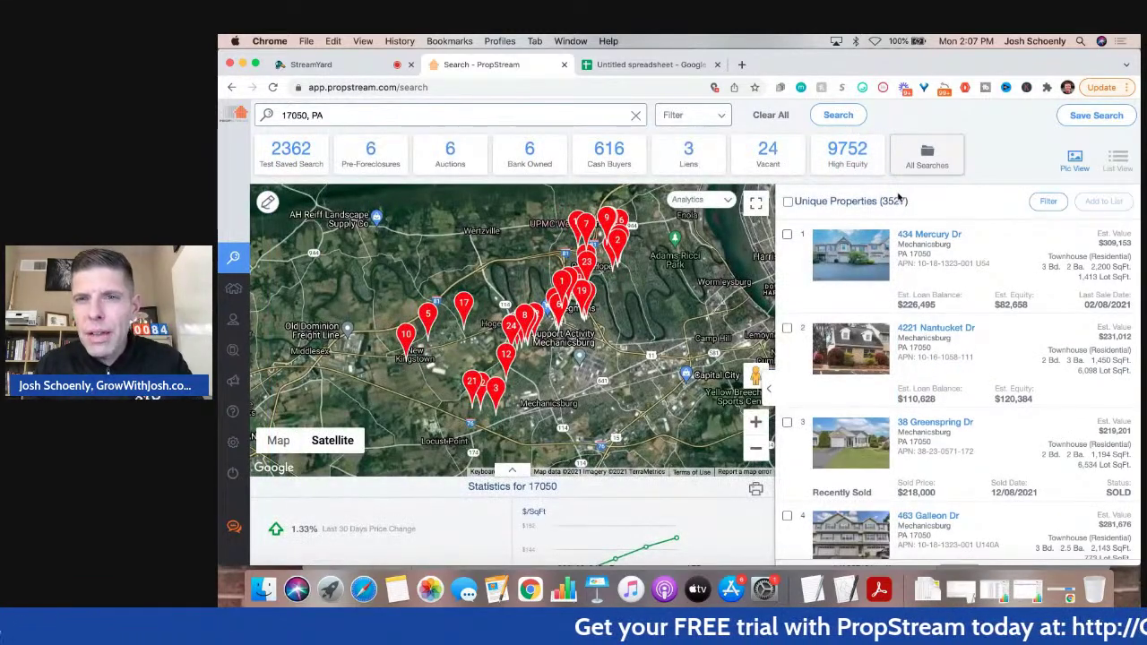
left_click(638, 64)
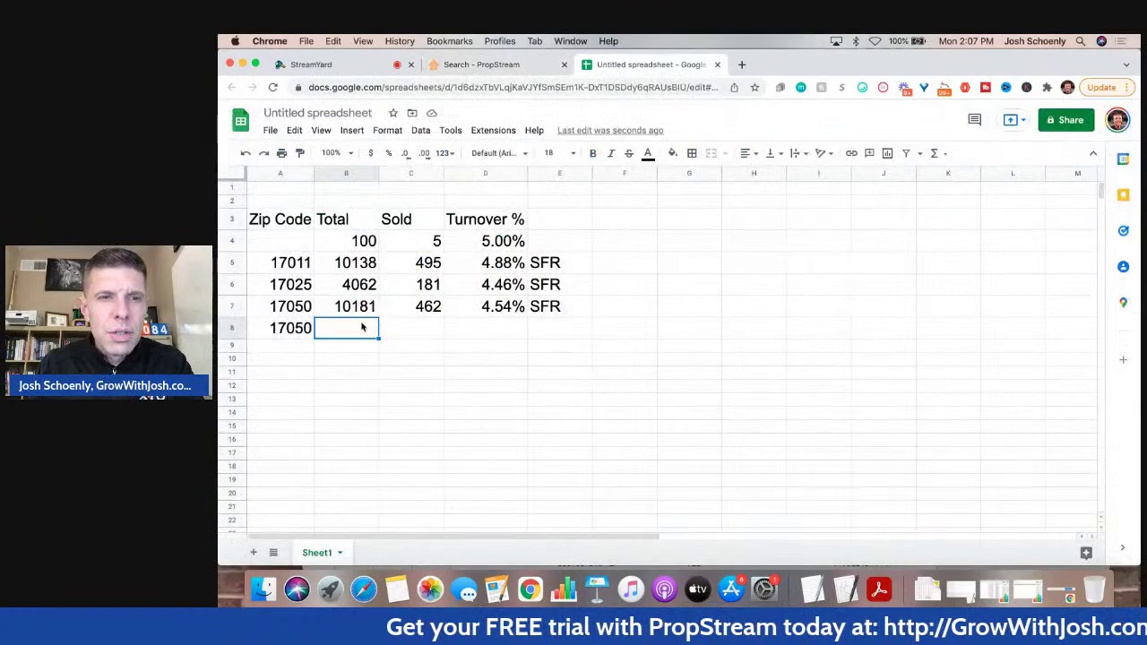
Enter 3527 in B8, then limit the townhouse search to 1 year of ownership (216 properties)
type("3527")
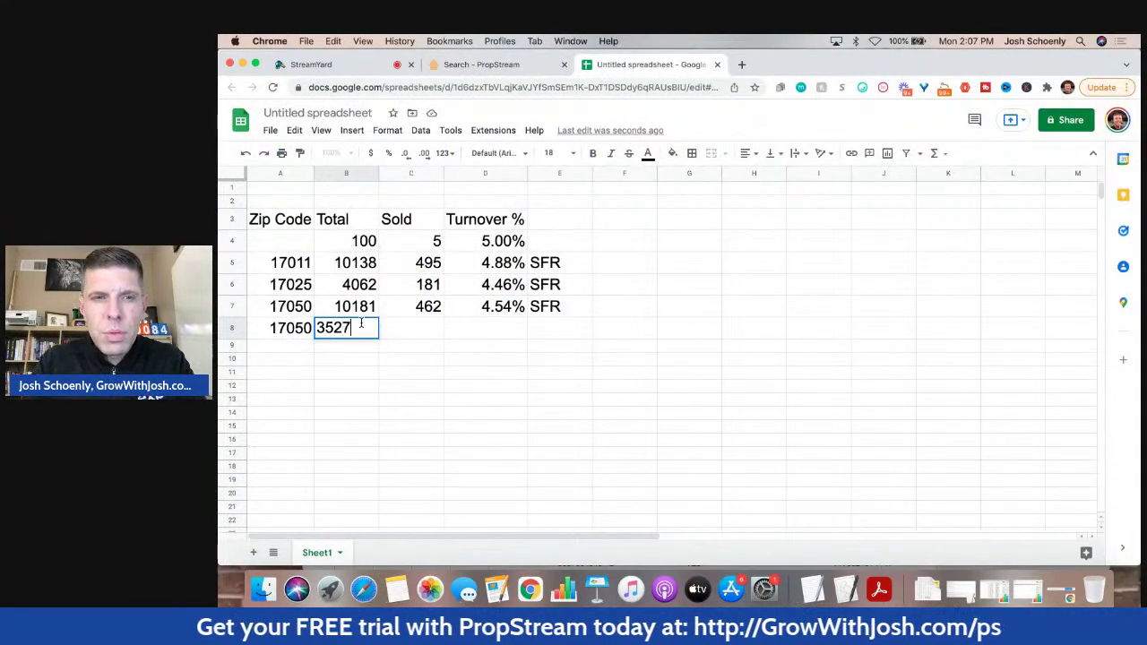
key("Tab")
left_click(479, 65)
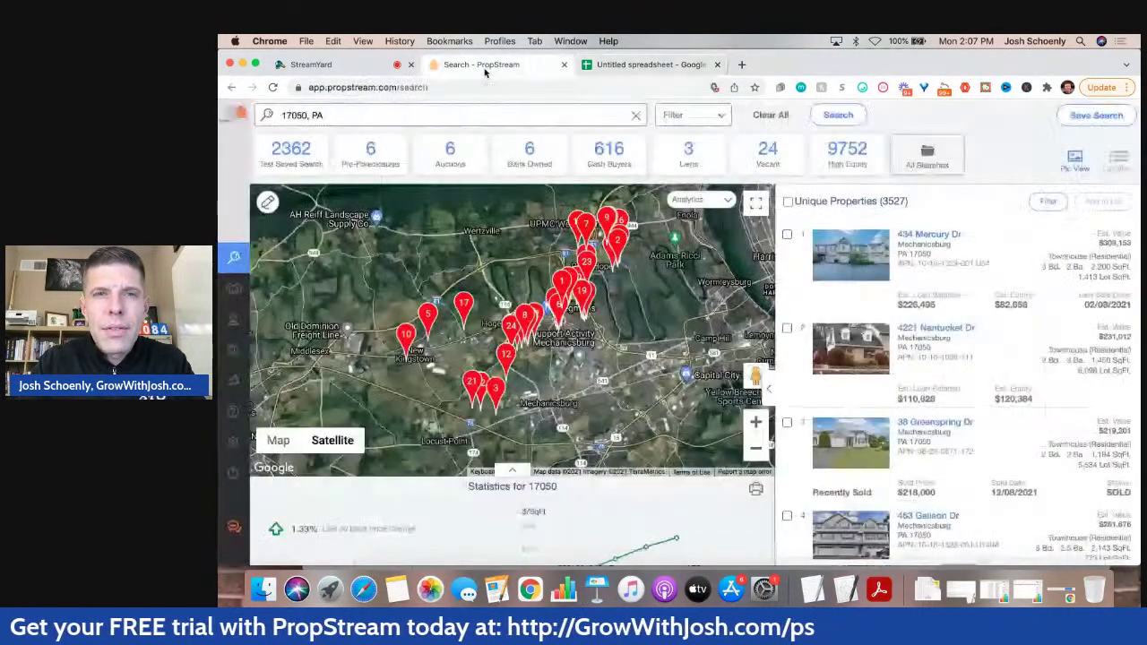
left_click(686, 121)
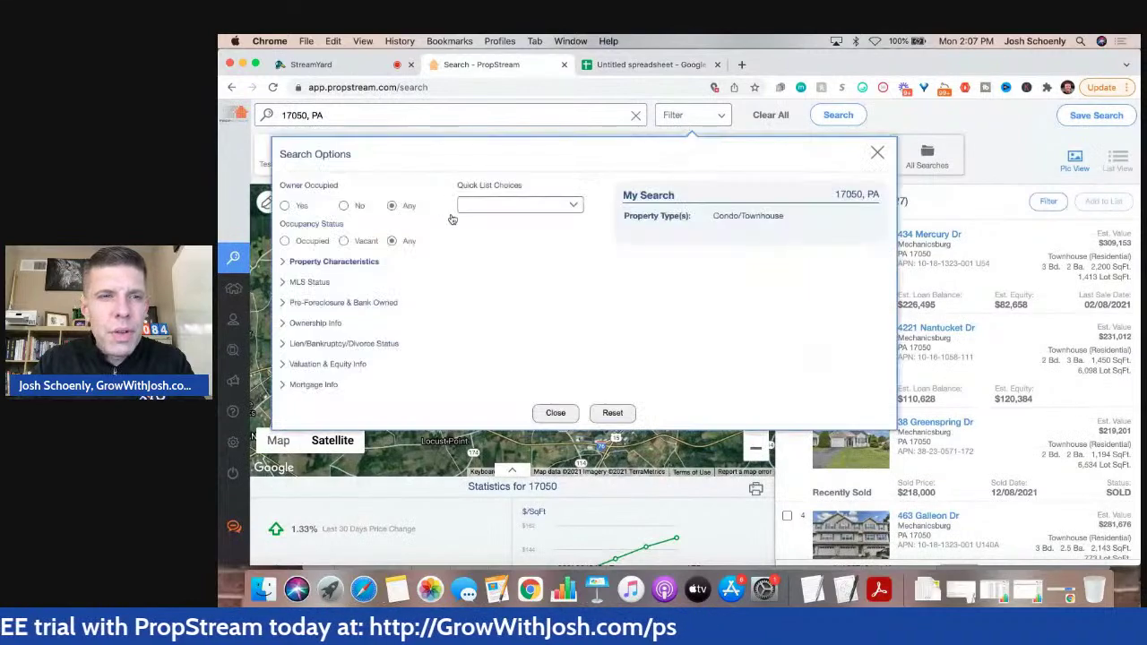
left_click(284, 322)
left_click(351, 356)
type("1")
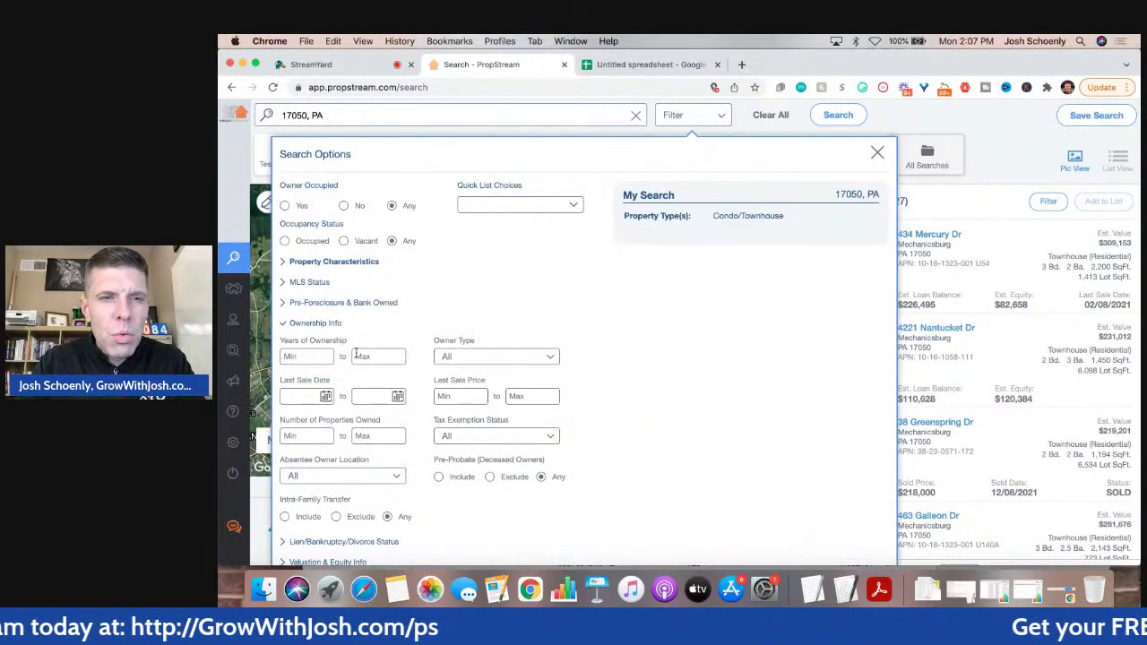
left_click(877, 154)
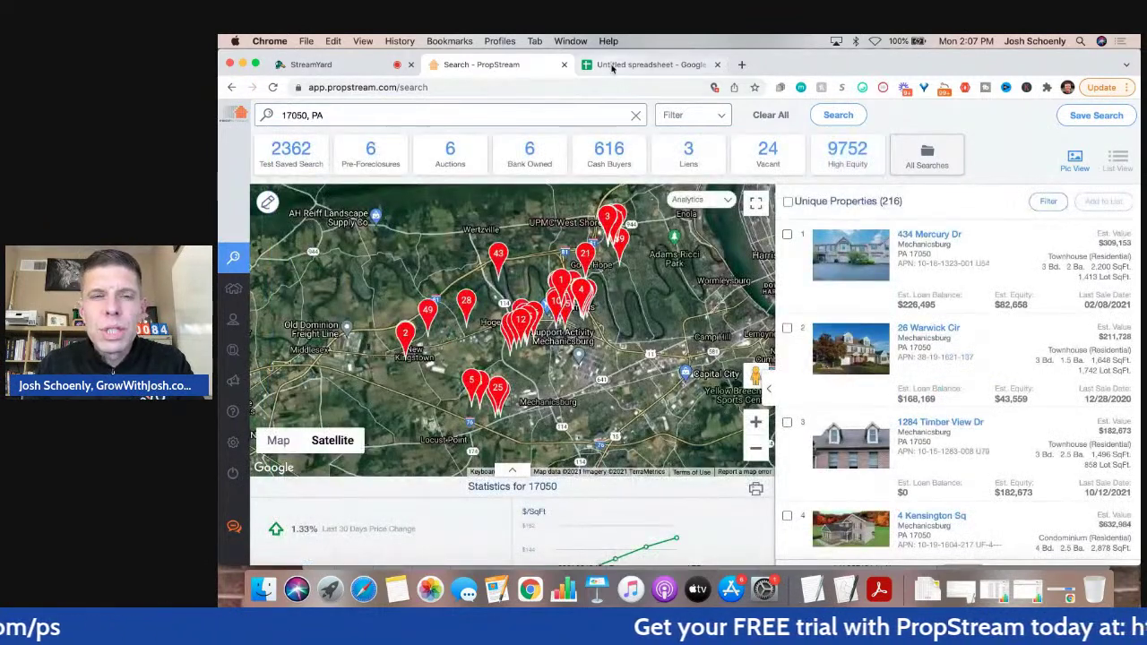
left_click(645, 64)
Fill row 8 with 216 sold, the D7 turnover formula copied down (6.12%), and label TH
type("216")
left_click(469, 331)
left_click(518, 306)
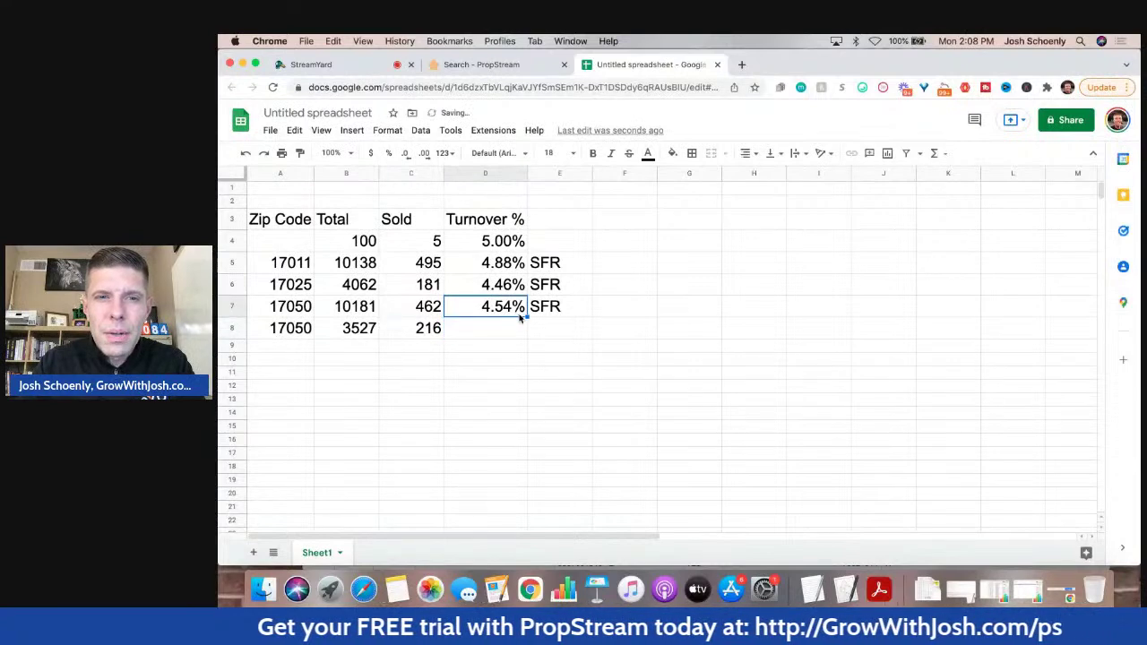
left_click_drag(526, 317, 525, 330)
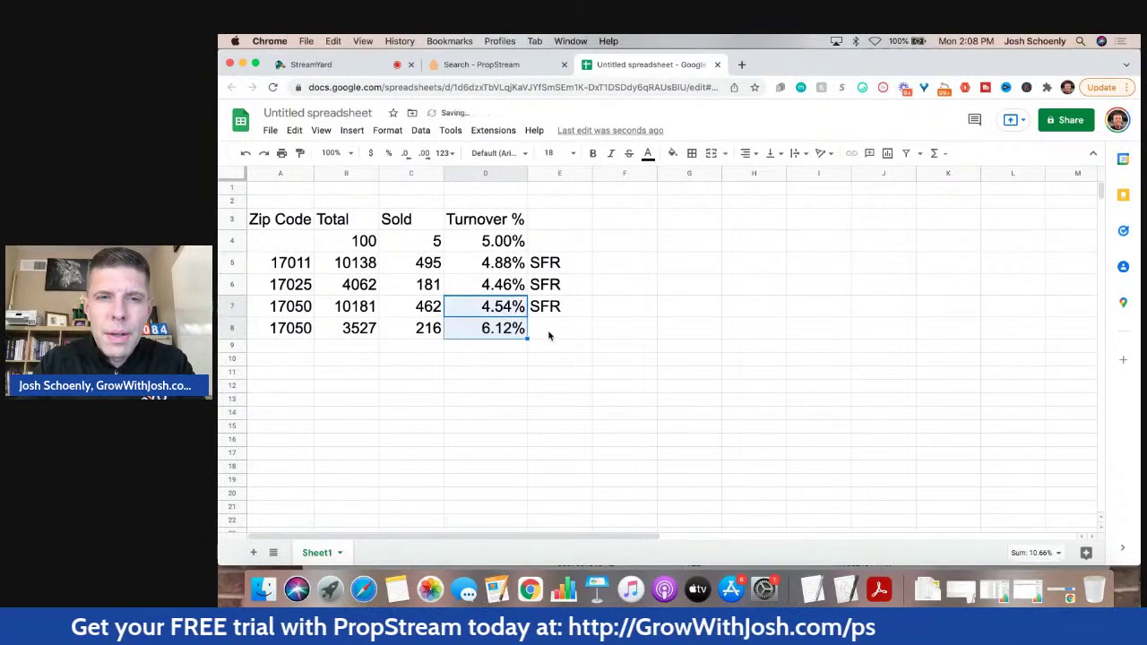
left_click(550, 332)
type("TH")
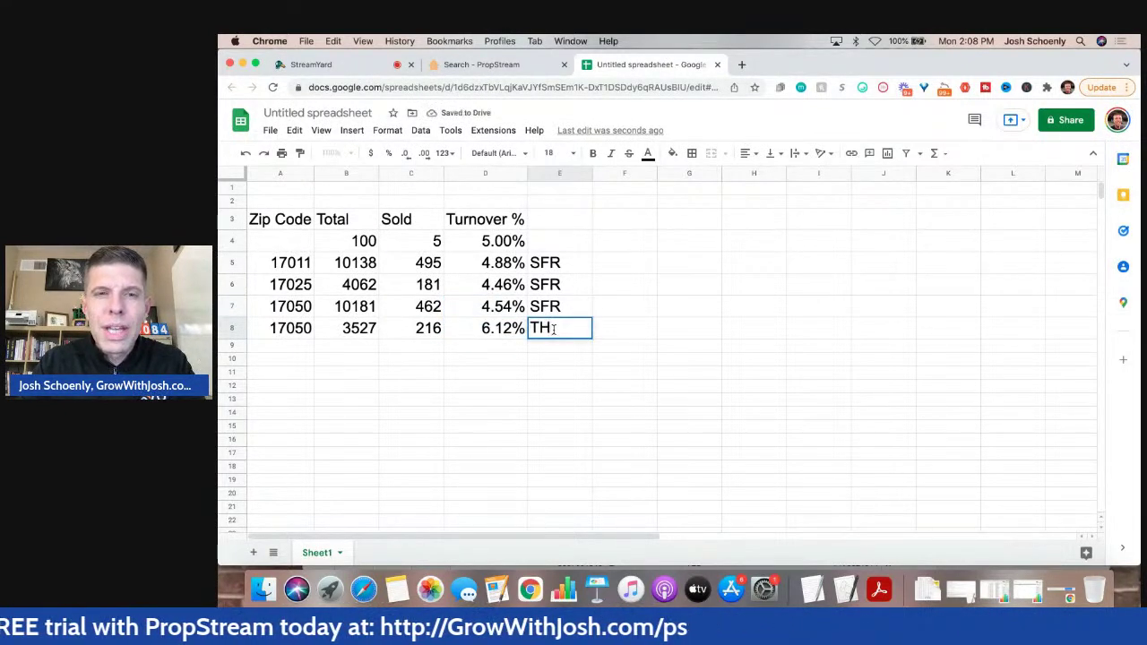
key("Return")
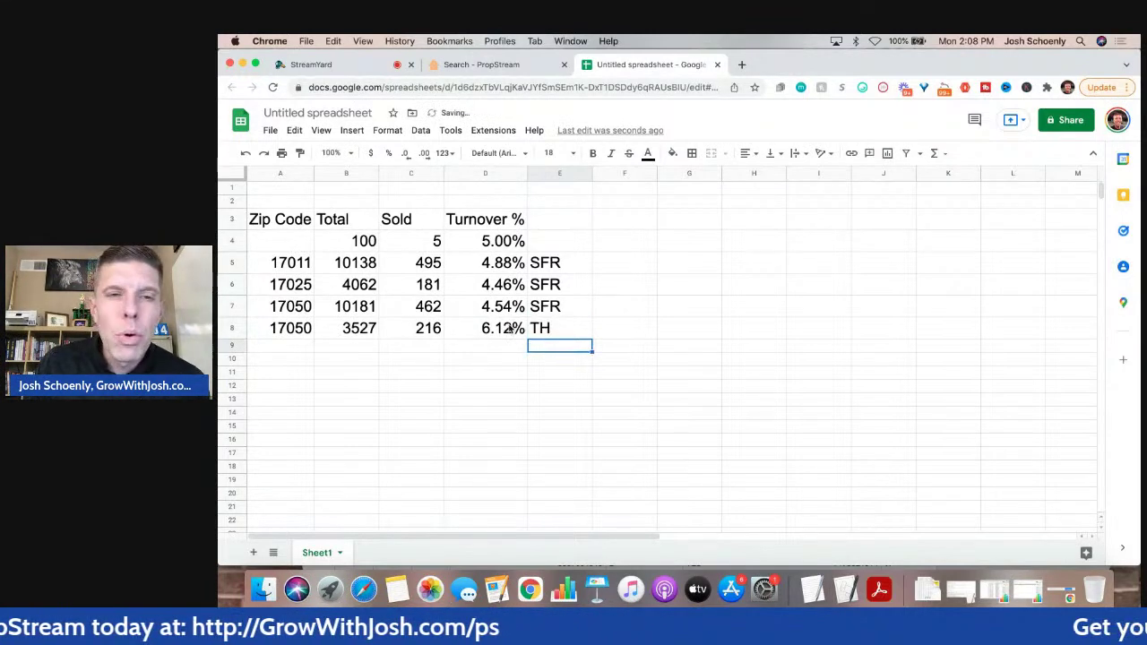